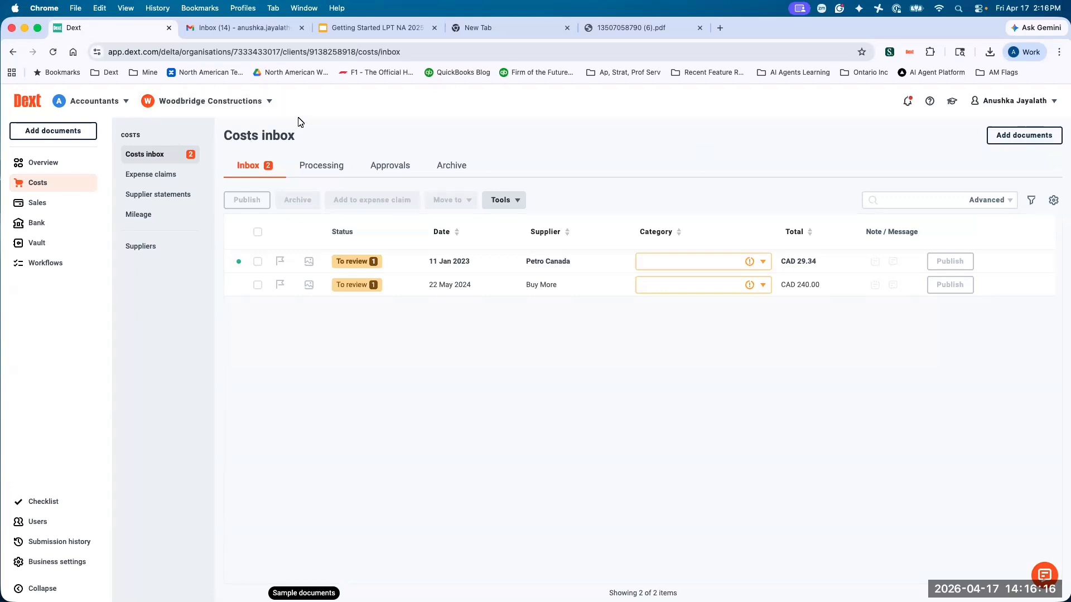
Open the Buy More invoice from the costs inbox, look over the document and return to the inbox.
click(541, 285)
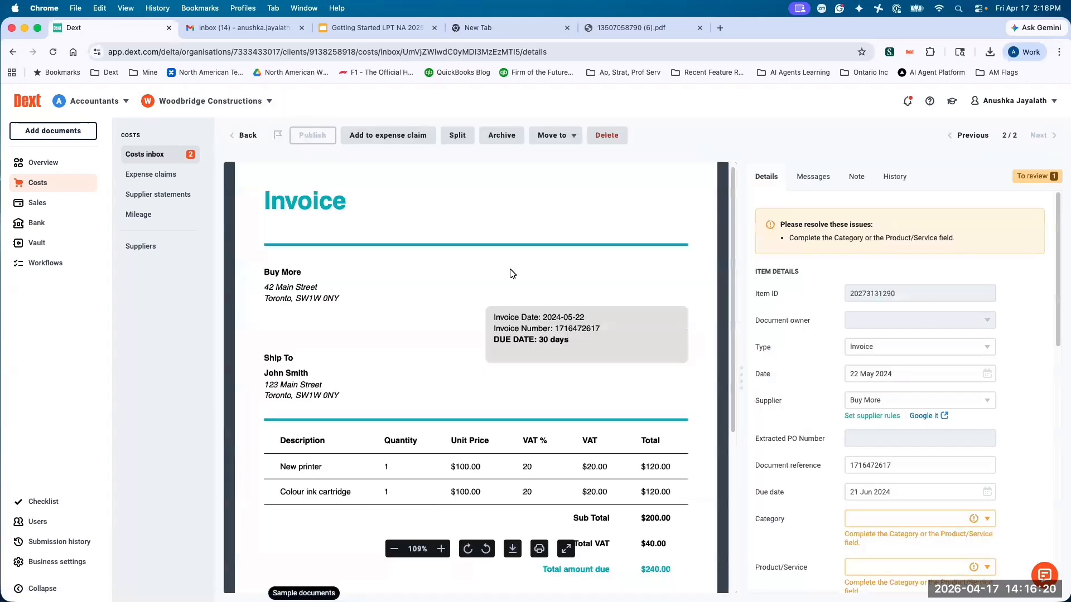
scroll(510, 268, down, 2)
scroll(511, 268, up, 2)
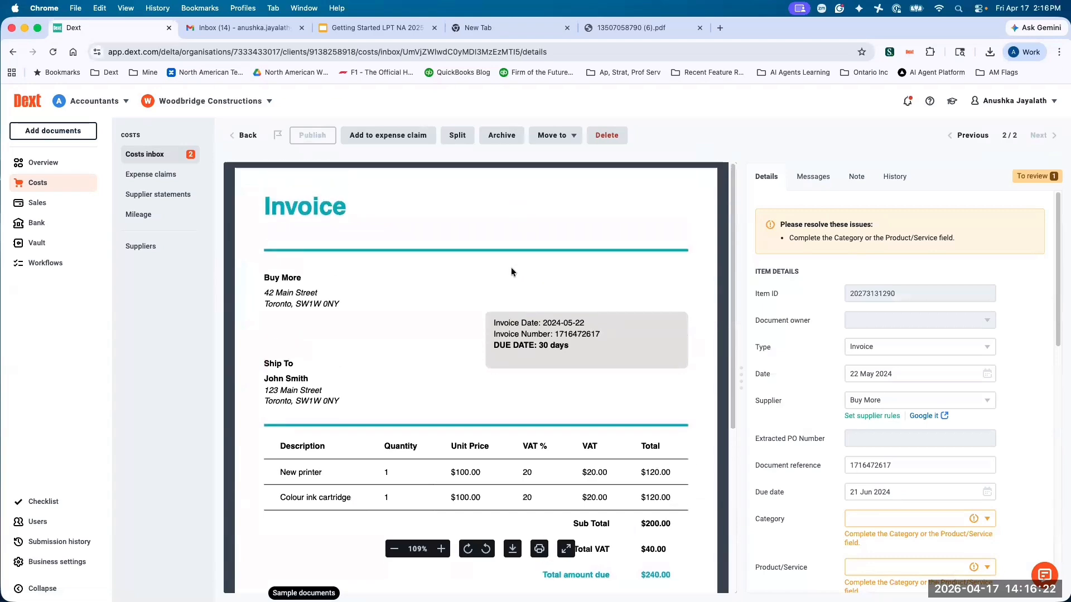
click(245, 135)
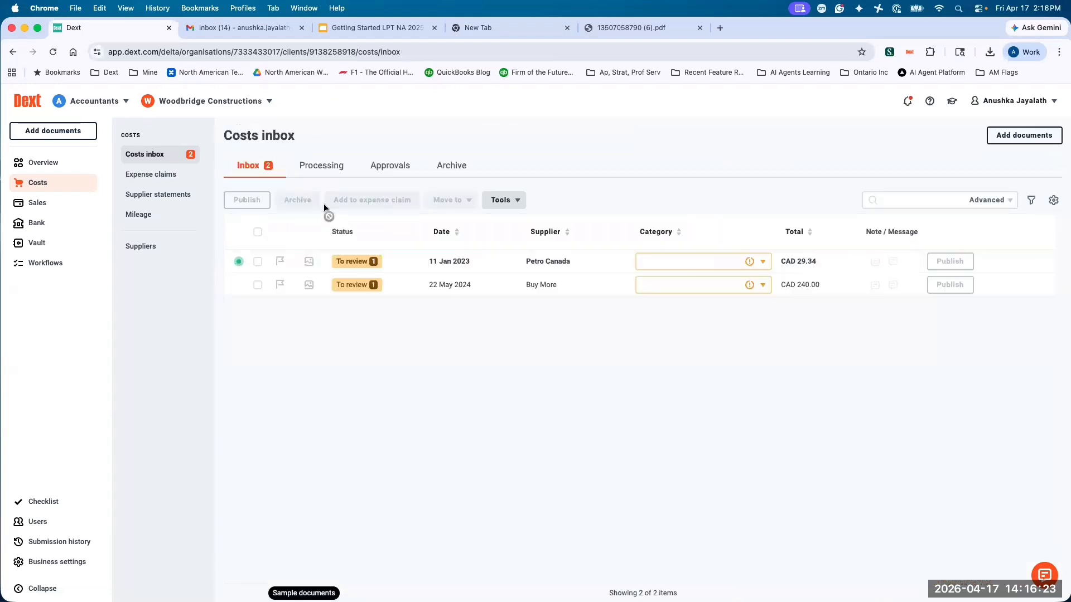
Open the Petro Canada item, read through its receipt image and return to the costs inbox.
click(532, 285)
click(550, 263)
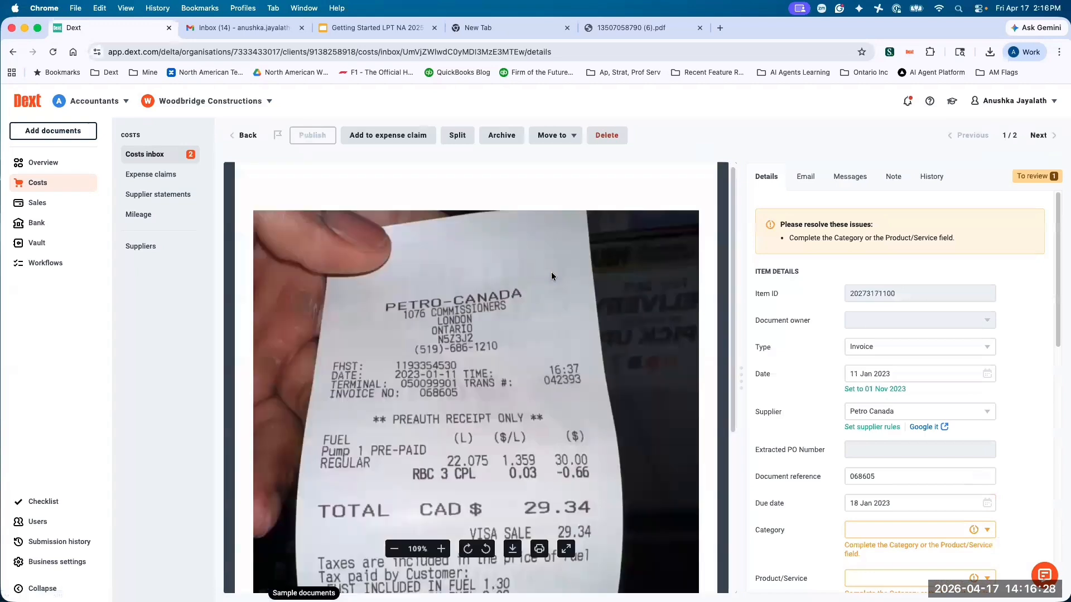
scroll(551, 270, down, 2)
scroll(551, 270, down, 2)
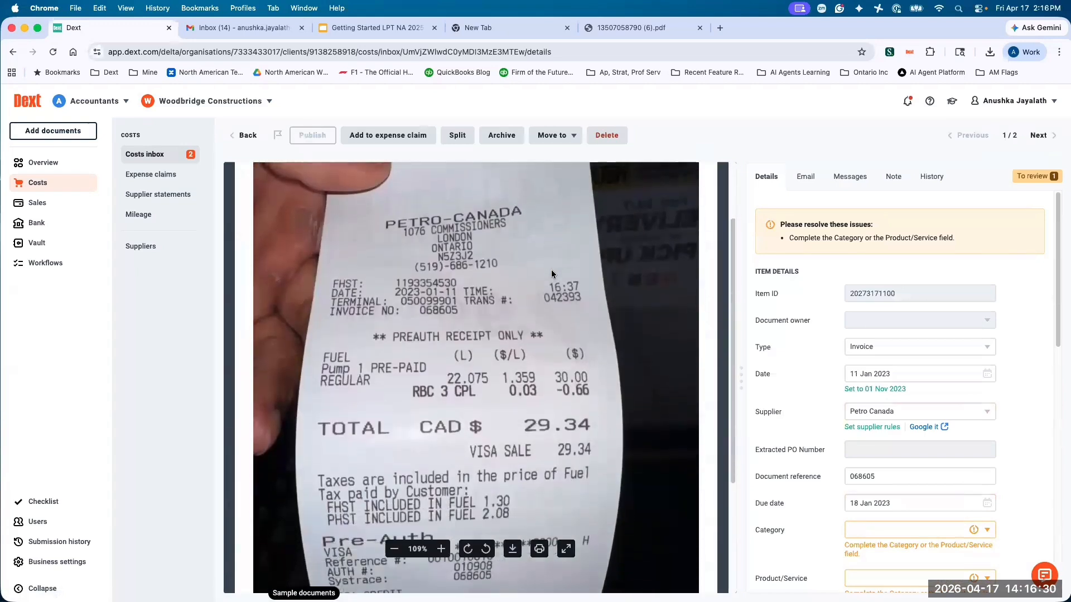
click(255, 136)
Open the Buy More invoice and review its extracted item details against the document.
click(533, 289)
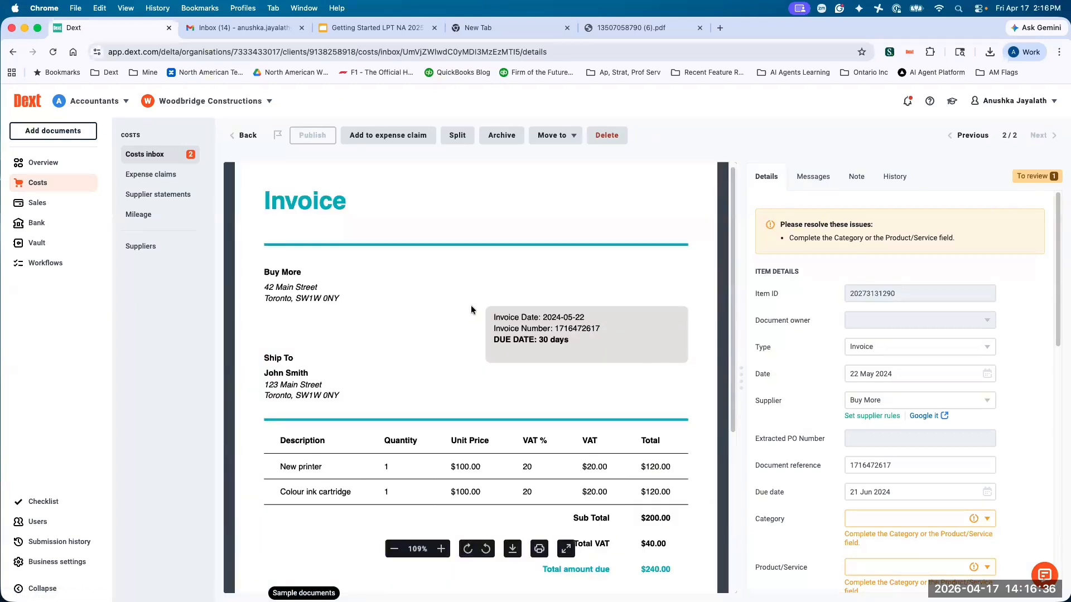
scroll(471, 305, down, 1)
scroll(772, 327, down, 1)
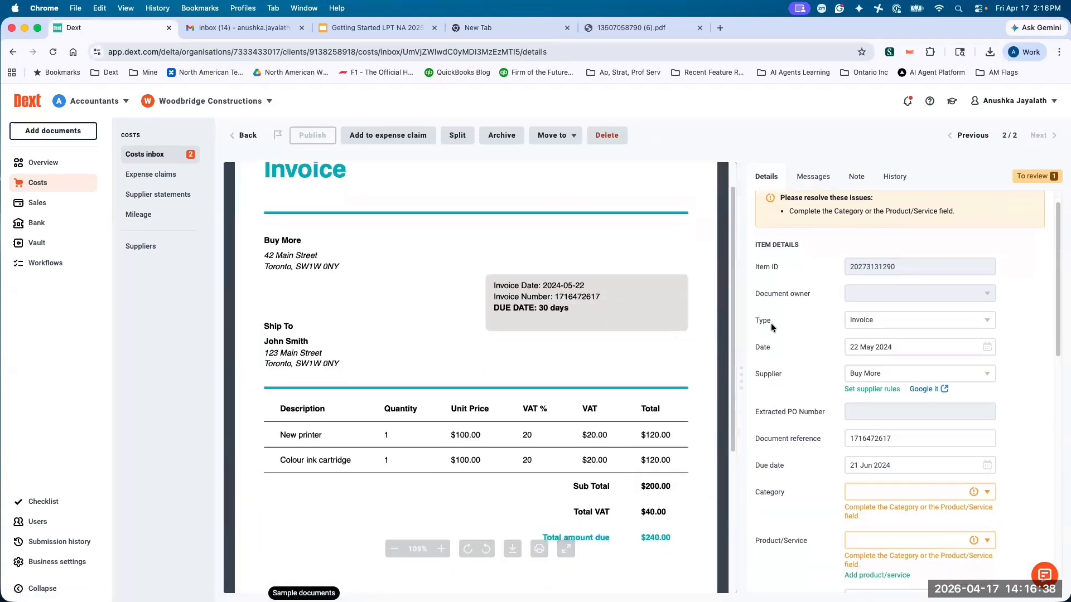
scroll(771, 323, down, 1)
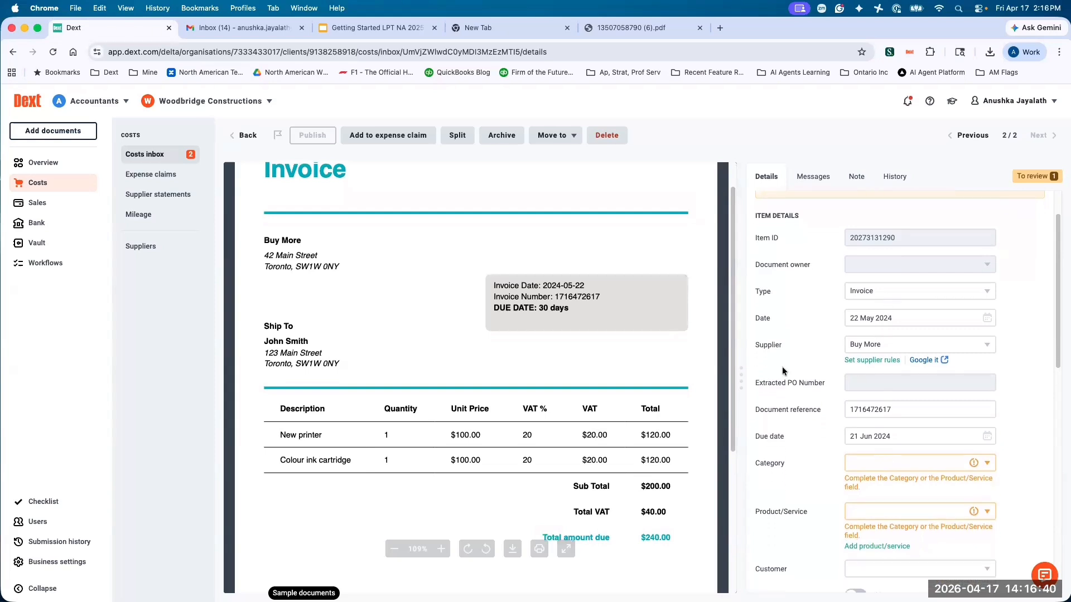
scroll(659, 319, up, 1)
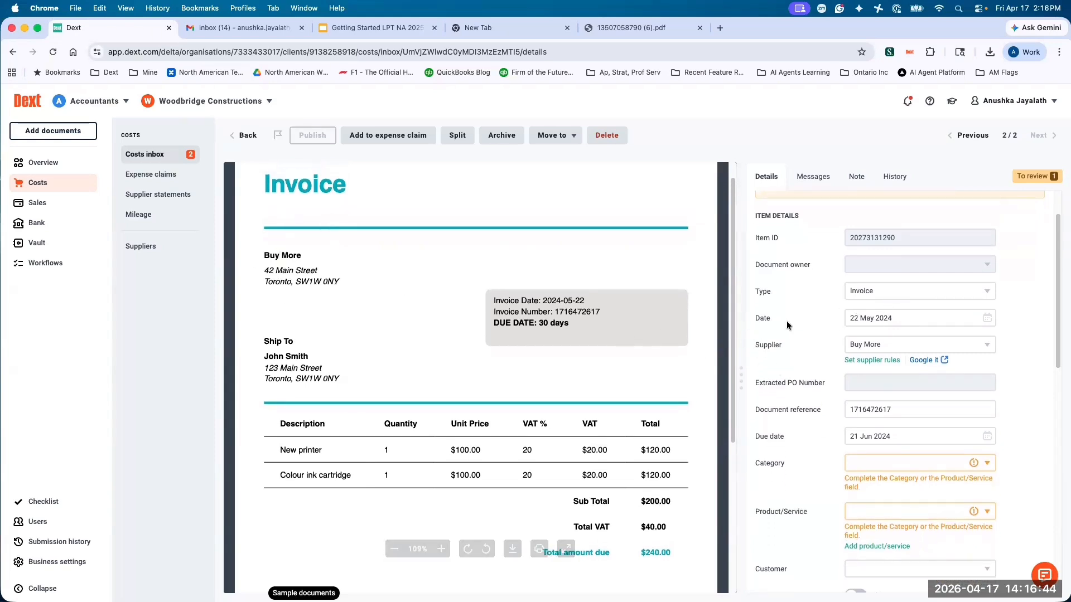
scroll(786, 320, down, 1)
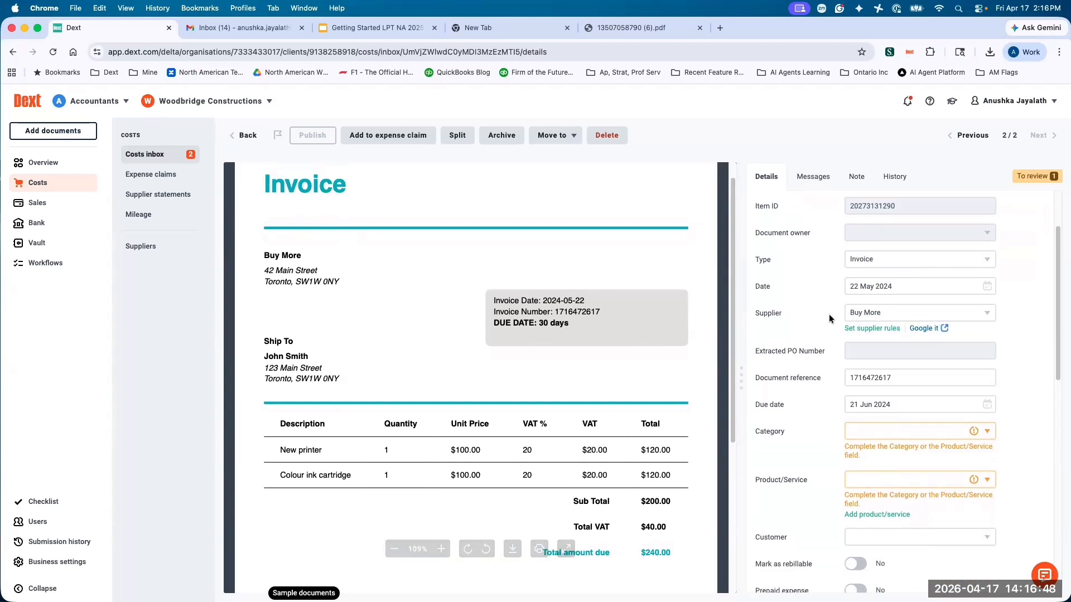
Look through the available suppliers for the Buy More invoice without choosing a different one.
click(883, 316)
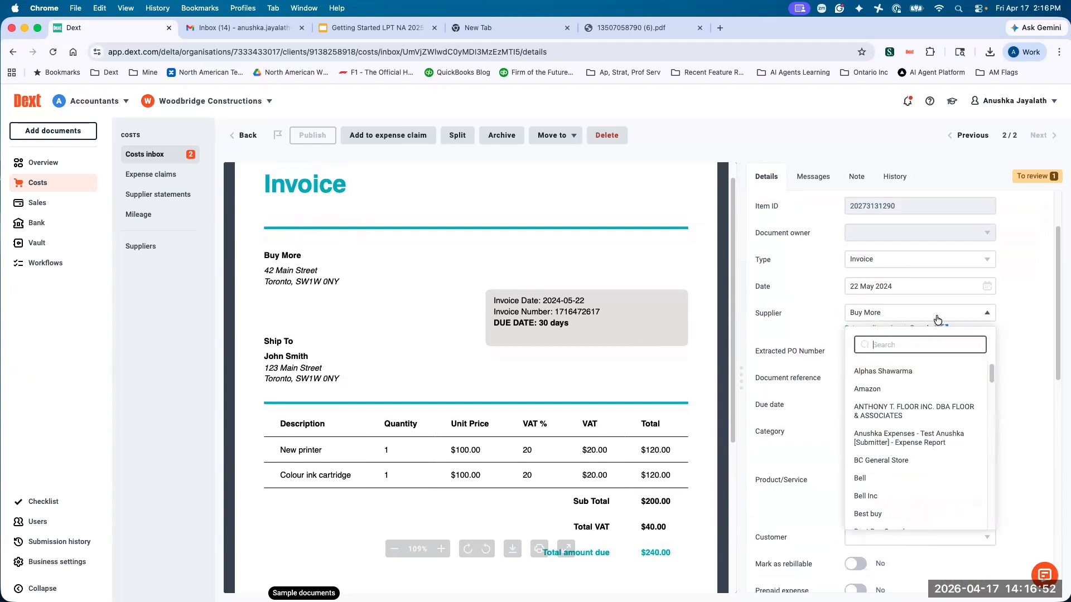
scroll(931, 398, down, 3)
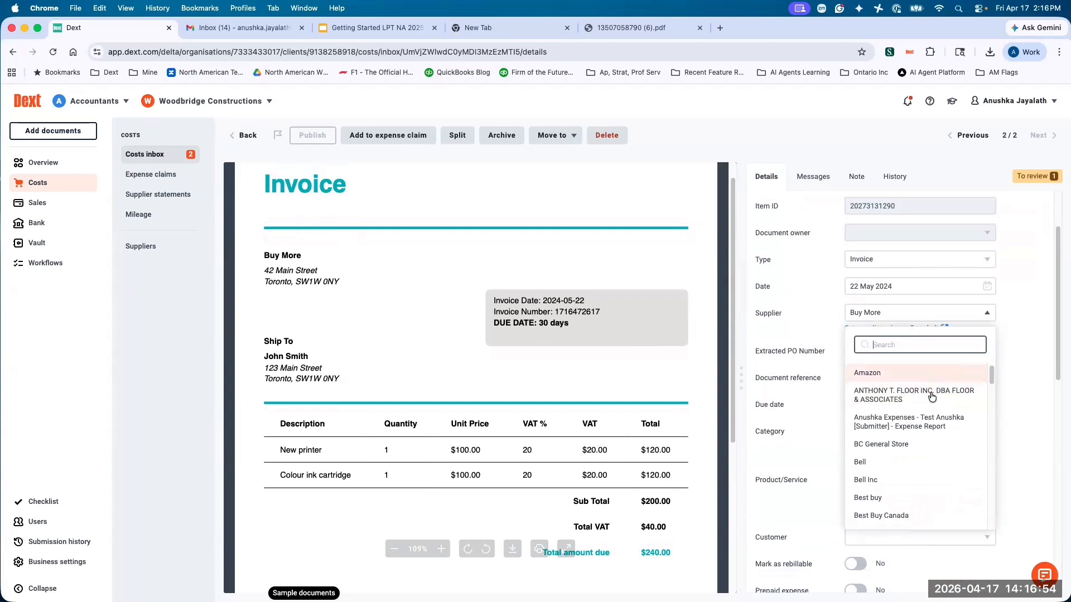
scroll(932, 396, down, 5)
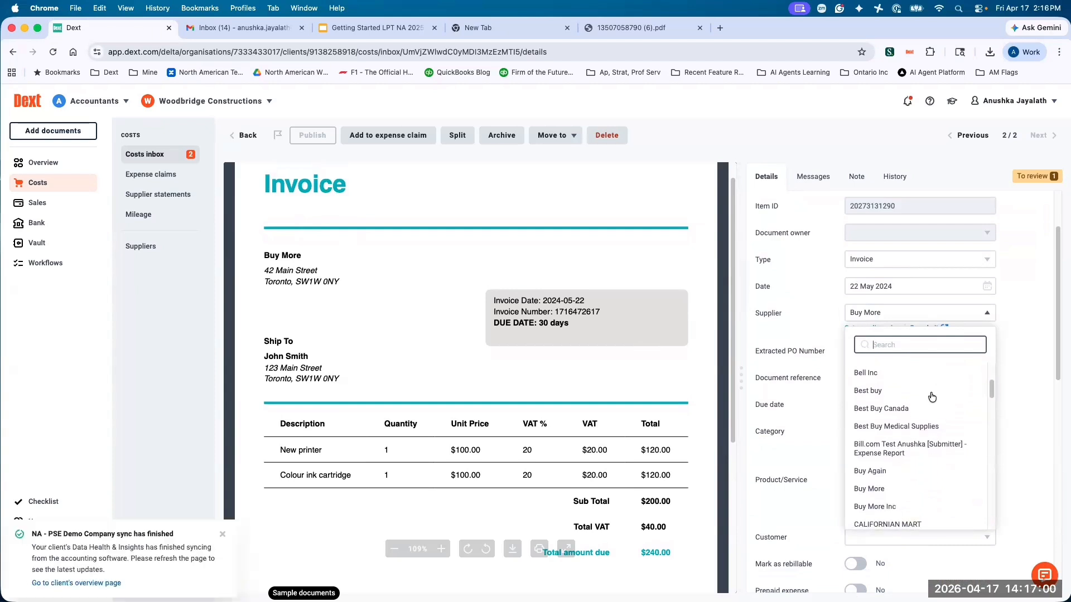
click(807, 384)
Set the Buy More invoice's category to Other Miscellaneous Expense and dismiss the supplier rules suggestion with Maybe later.
scroll(800, 352, down, 2)
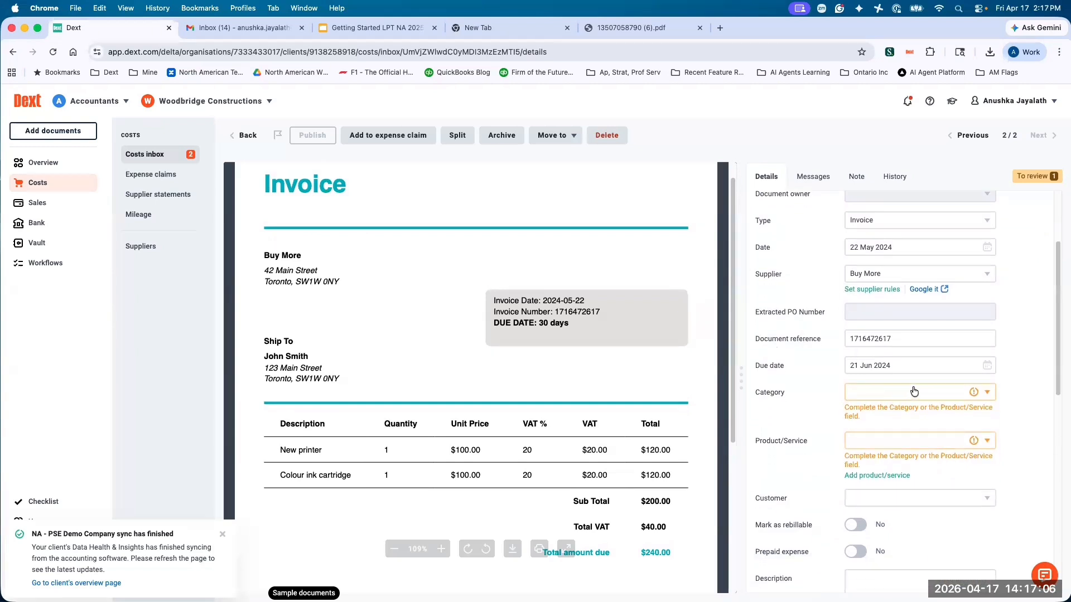
scroll(548, 341, down, 1)
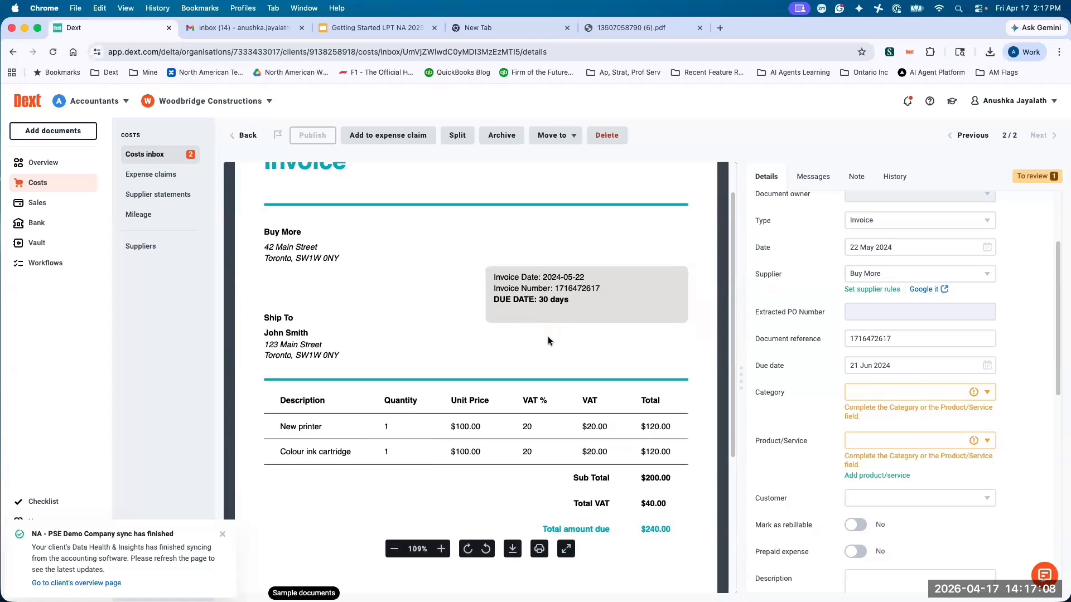
scroll(548, 341, down, 1)
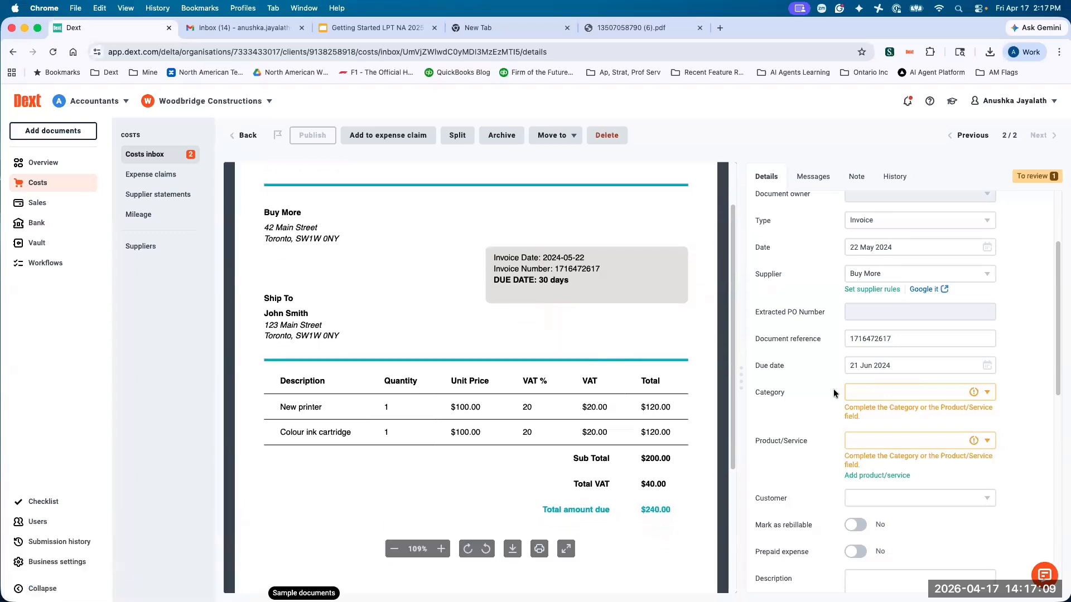
click(873, 395)
text(mis)
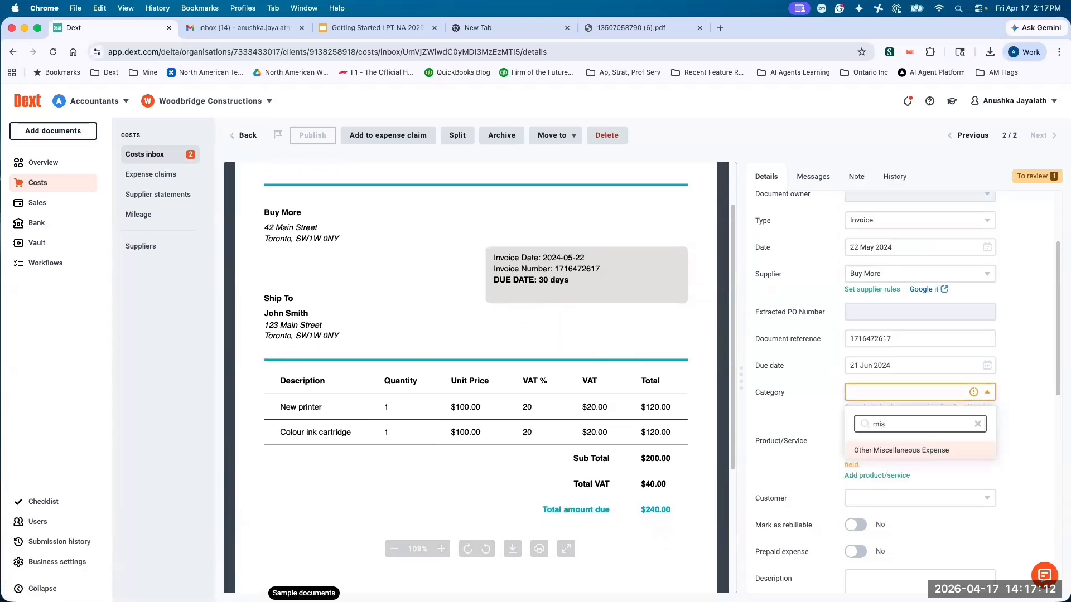
click(911, 451)
scroll(774, 370, down, 5)
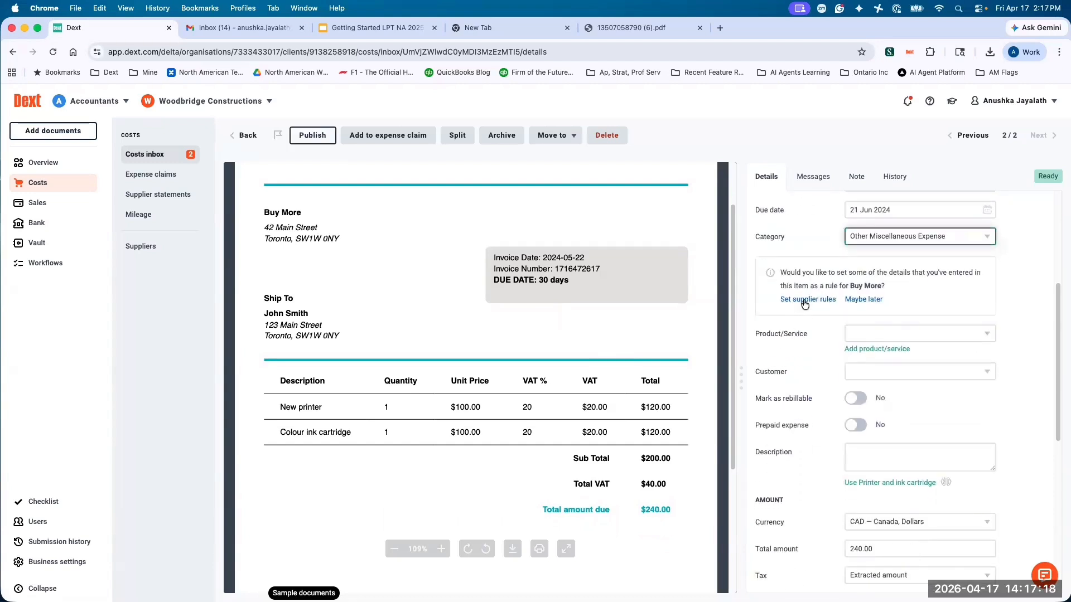
click(861, 301)
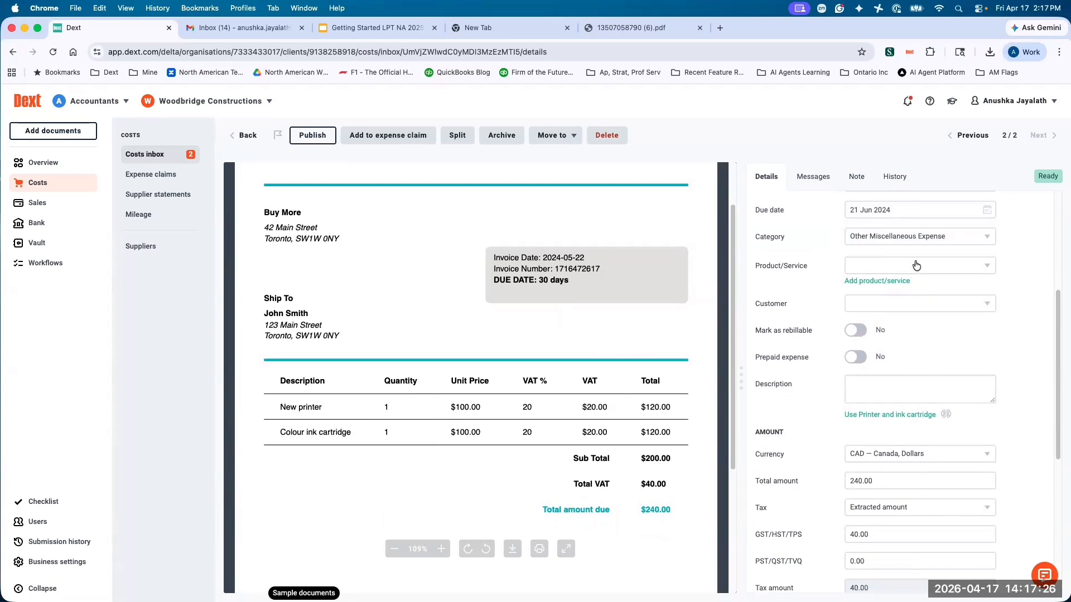
Look through the customer and product/service options for the Buy More invoice without selecting any.
click(884, 306)
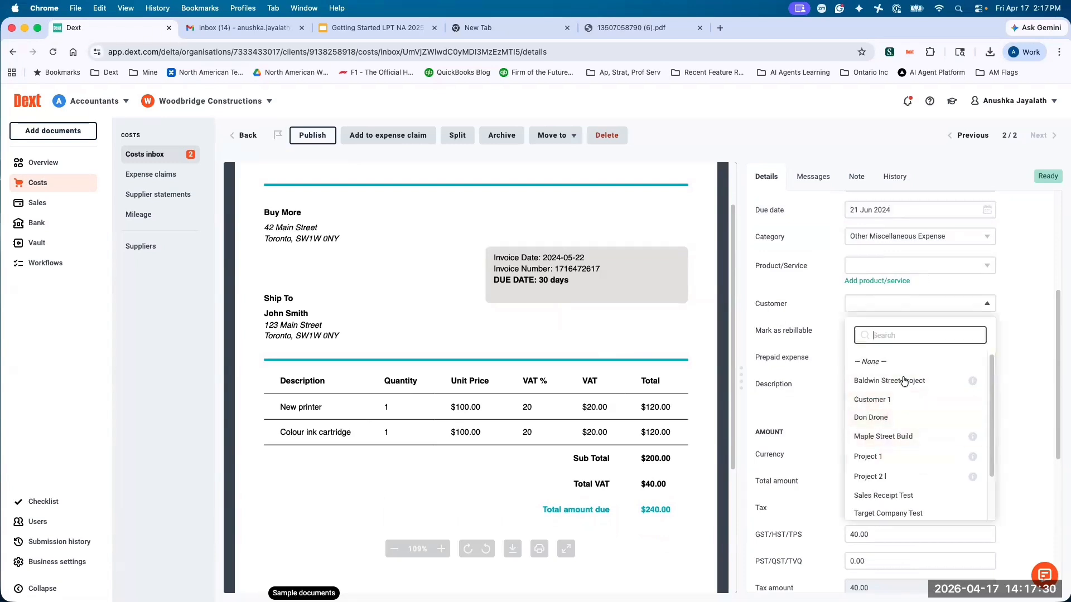
click(1012, 368)
click(918, 266)
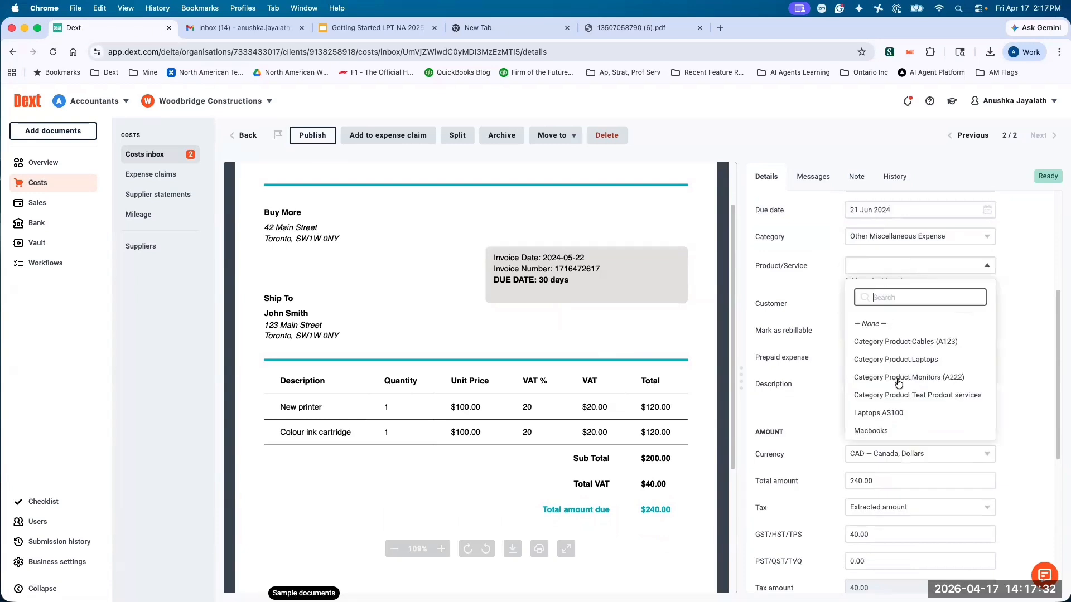
click(806, 362)
Apply the suggested description "Printer and ink cartridge" to the Buy More invoice.
scroll(804, 359, down, 3)
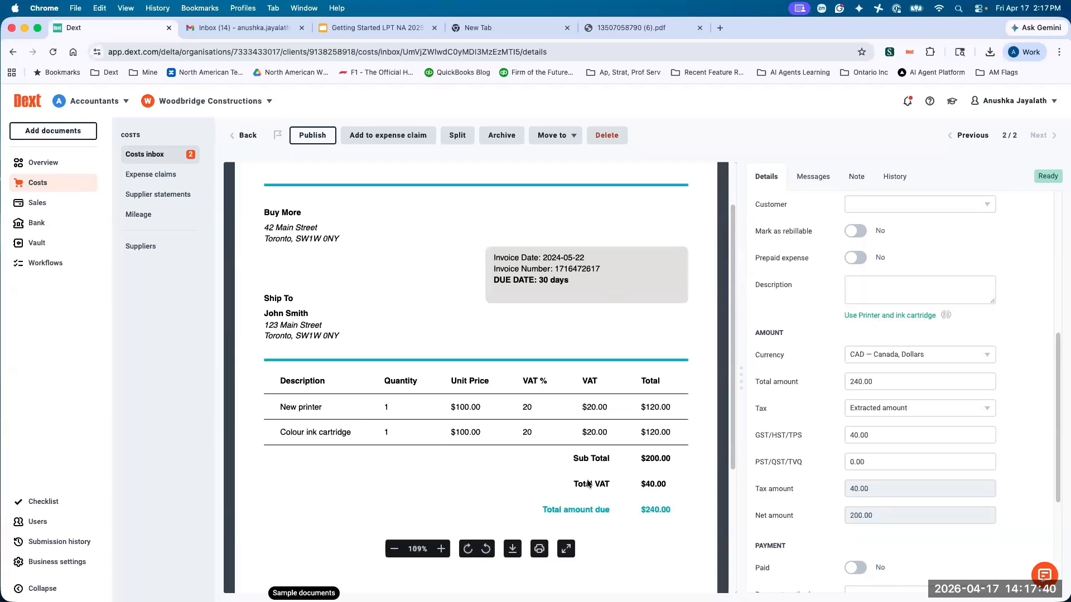
click(890, 316)
scroll(808, 319, down, 2)
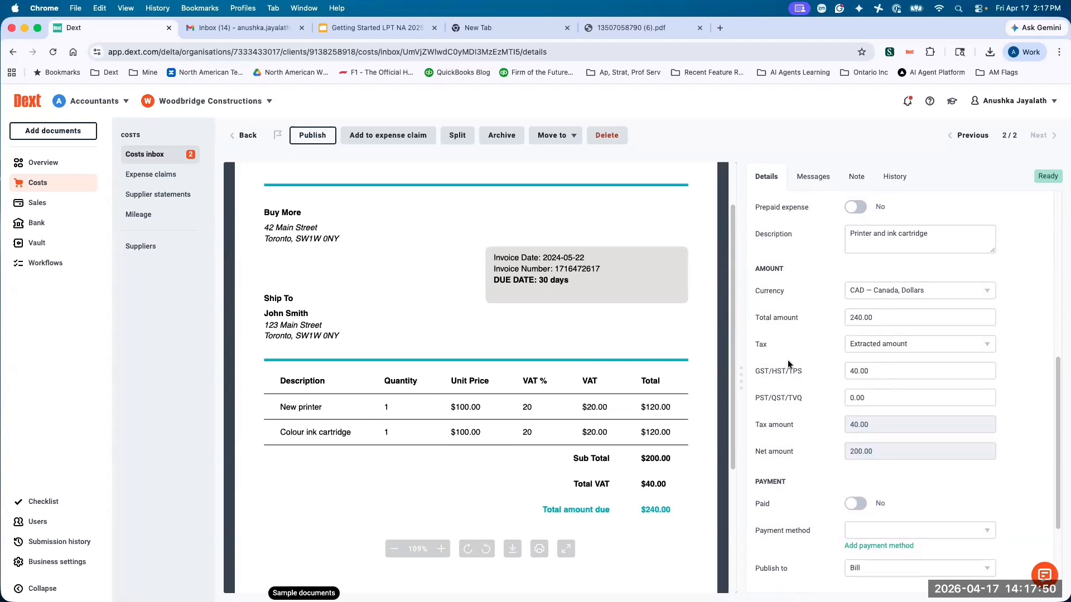
Review the Buy More invoice's tax and payment details and the available publishing types, leaving it set to Bill.
scroll(787, 359, down, 1)
scroll(825, 363, down, 5)
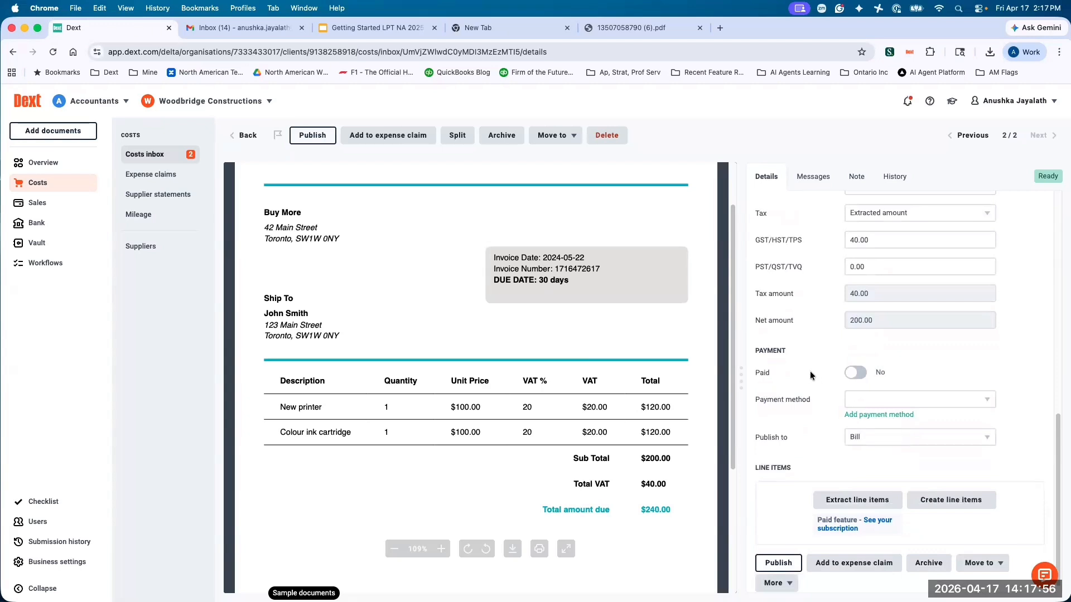
scroll(810, 370, down, 1)
click(869, 428)
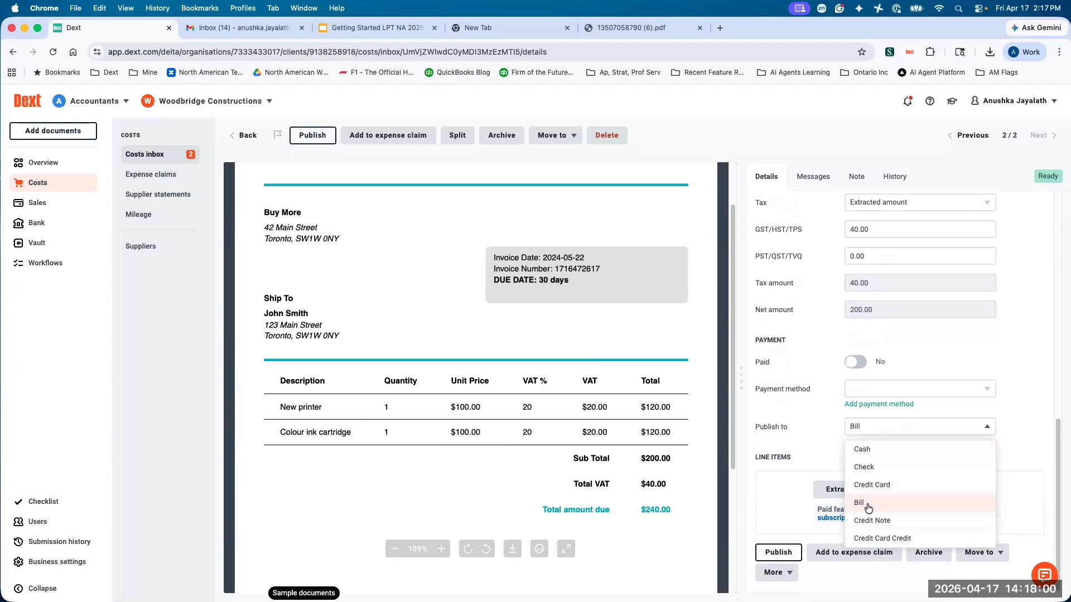
click(798, 438)
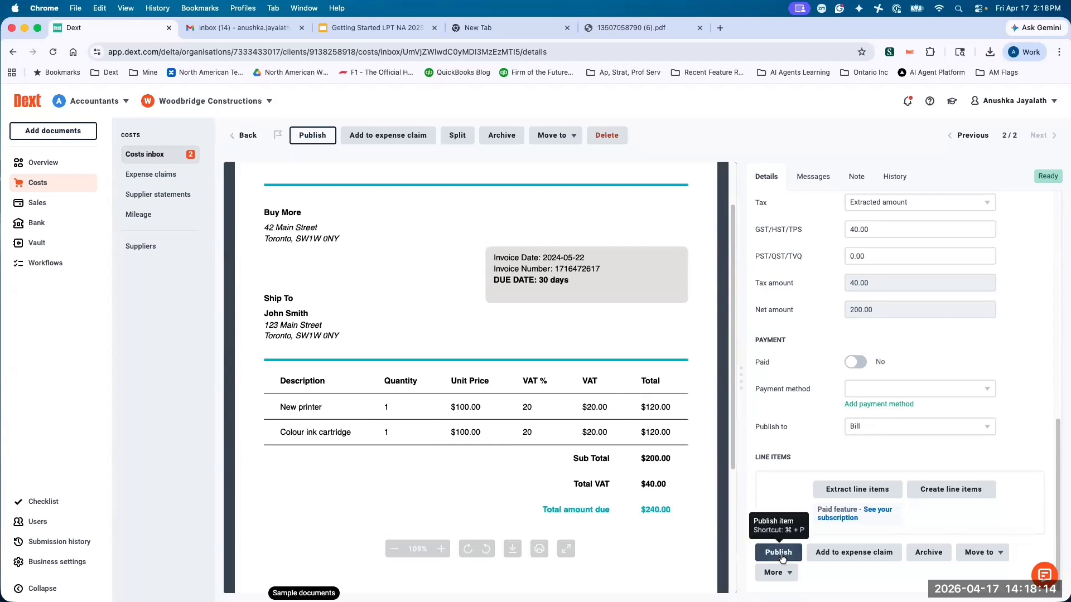
click(865, 427)
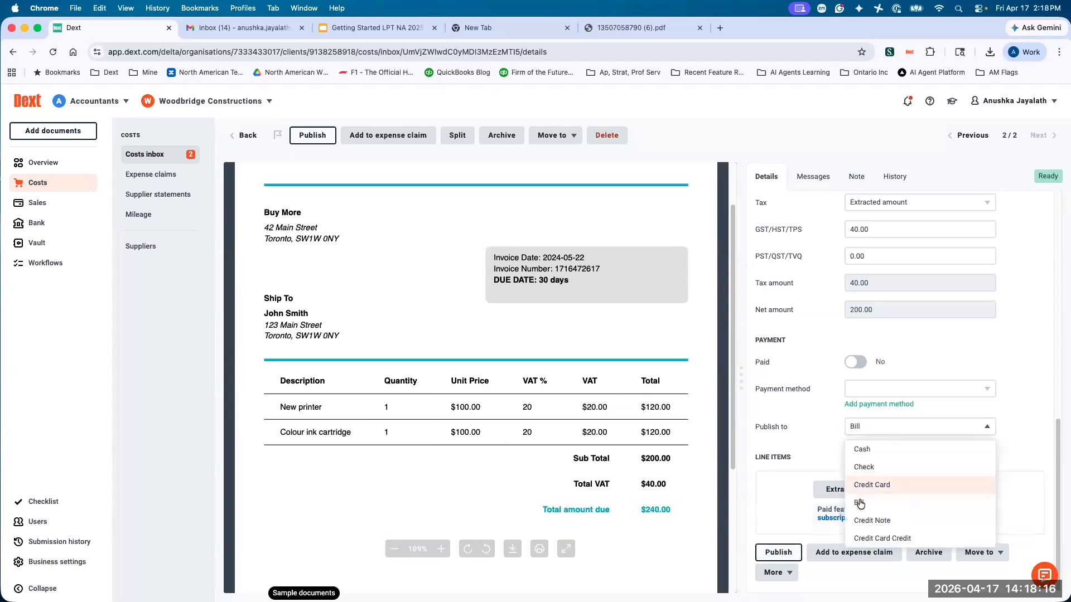
click(803, 427)
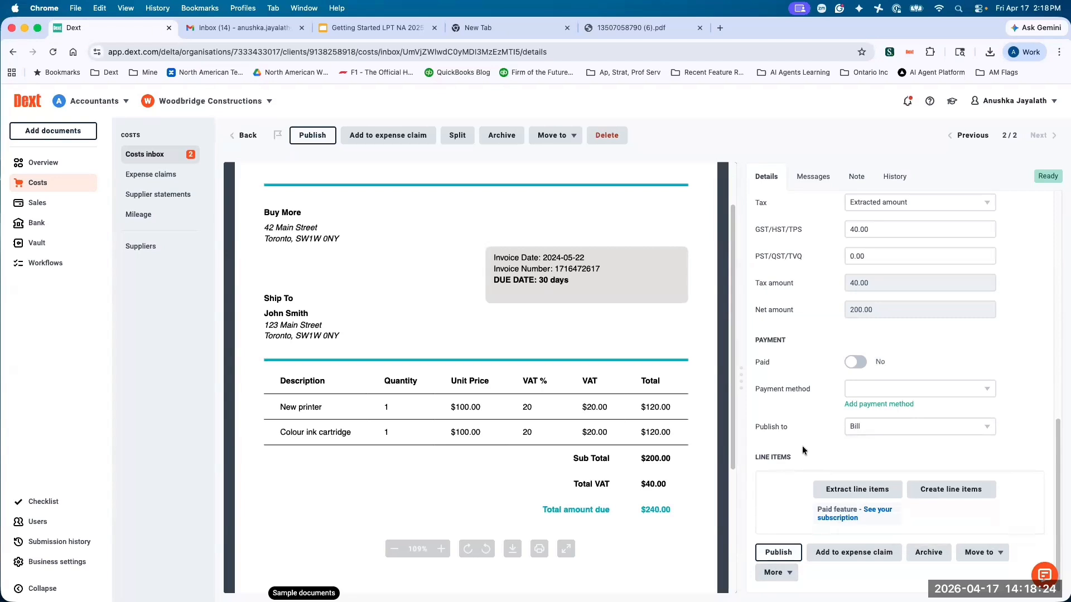
Return to the costs inbox and open the Petro Canada item to view its details.
click(248, 136)
click(433, 265)
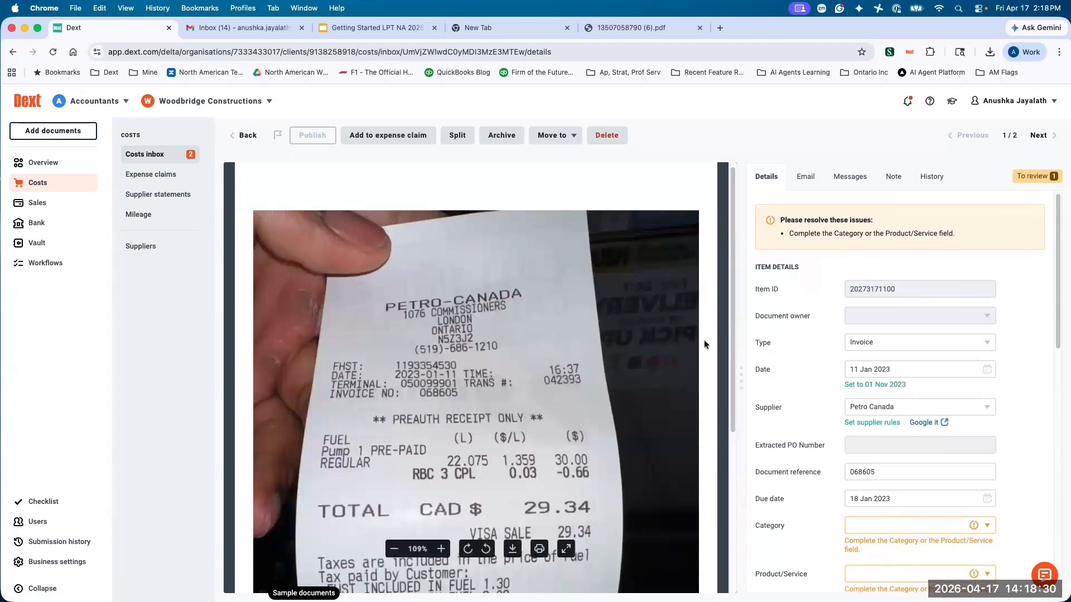
scroll(798, 332, down, 1)
scroll(797, 332, down, 3)
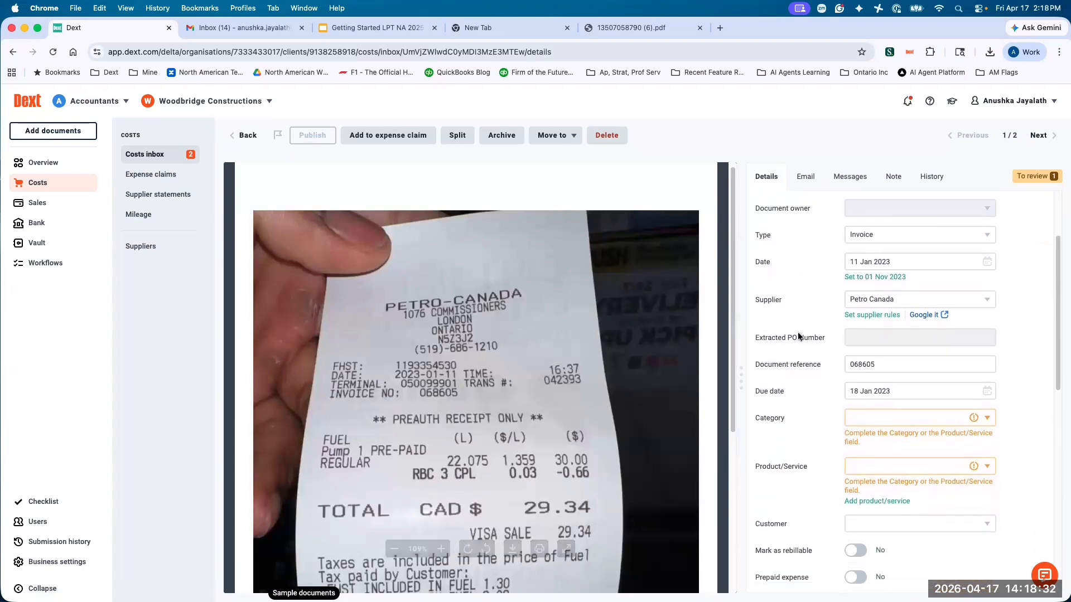
Set the Petro Canada item's category to Other Miscellaneous Expense.
scroll(803, 336, down, 4)
click(862, 308)
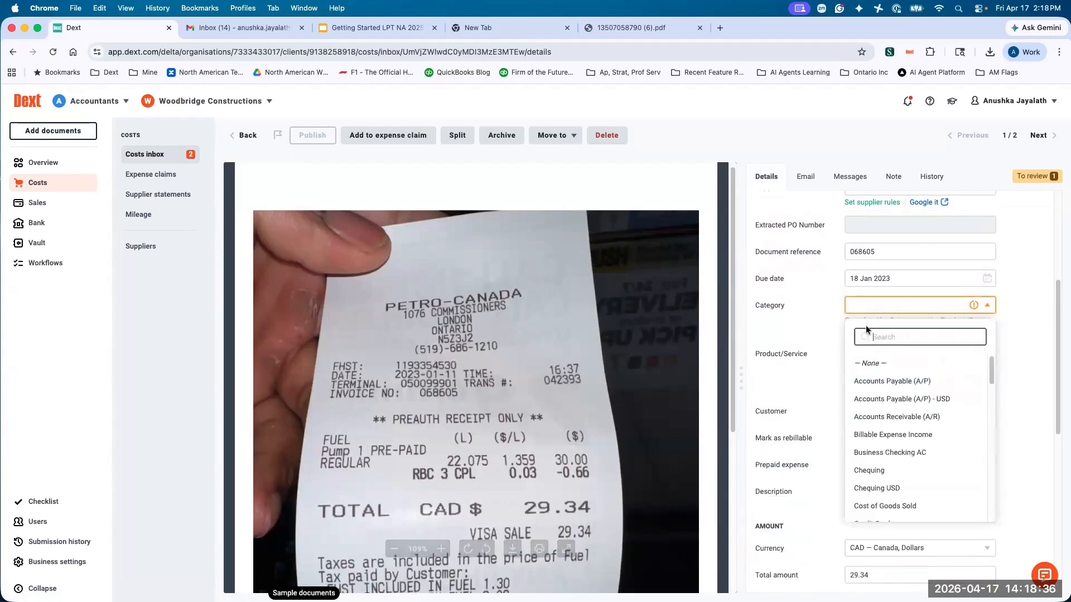
text(mis)
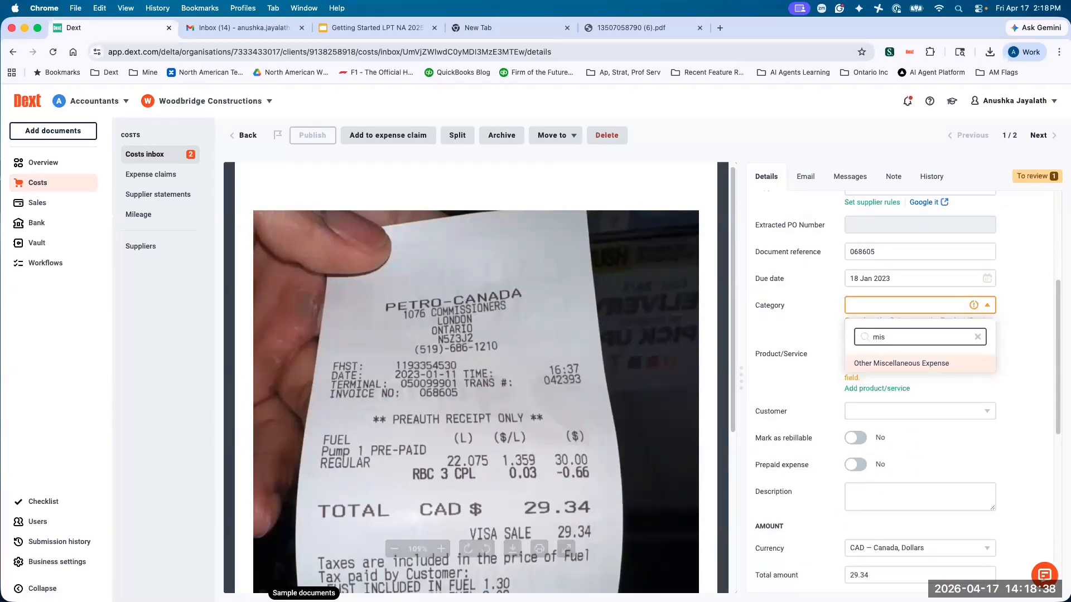
key(BackSpace)
key(BackSpace)
key(BackSpace)
text(gas)
key(BackSpace)
key(BackSpace)
key(BackSpace)
text(mis)
click(891, 360)
Check the Petro Canada item's amounts, taxes and payment details against the receipt image.
scroll(782, 314, down, 3)
scroll(781, 315, down, 3)
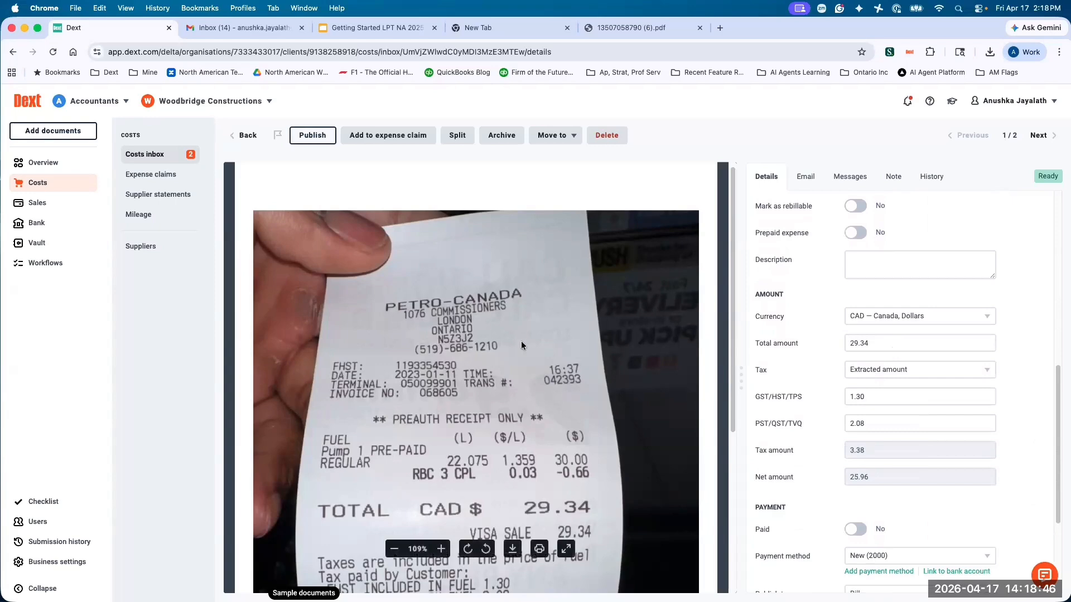
scroll(521, 343, down, 5)
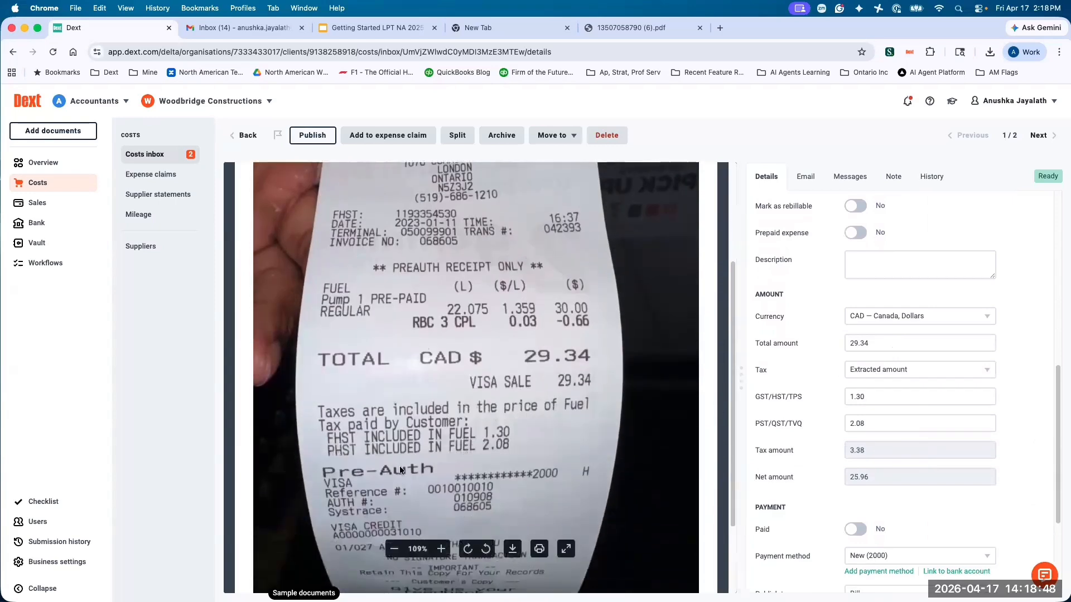
scroll(763, 390, down, 3)
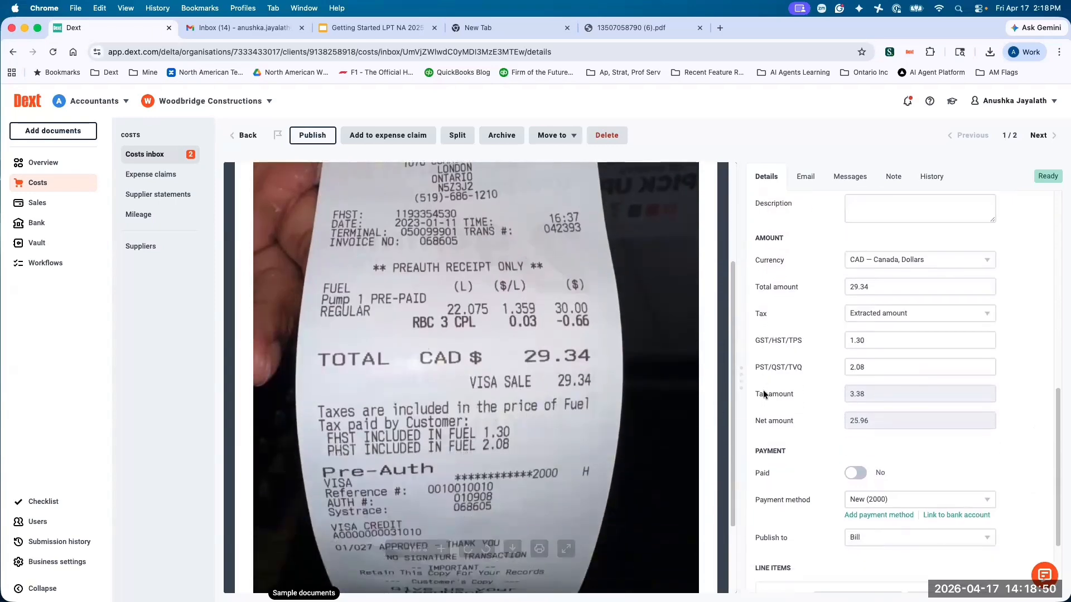
Review the payment methods available for the Petro Canada item, keeping the New payment method selected.
scroll(769, 403, down, 1)
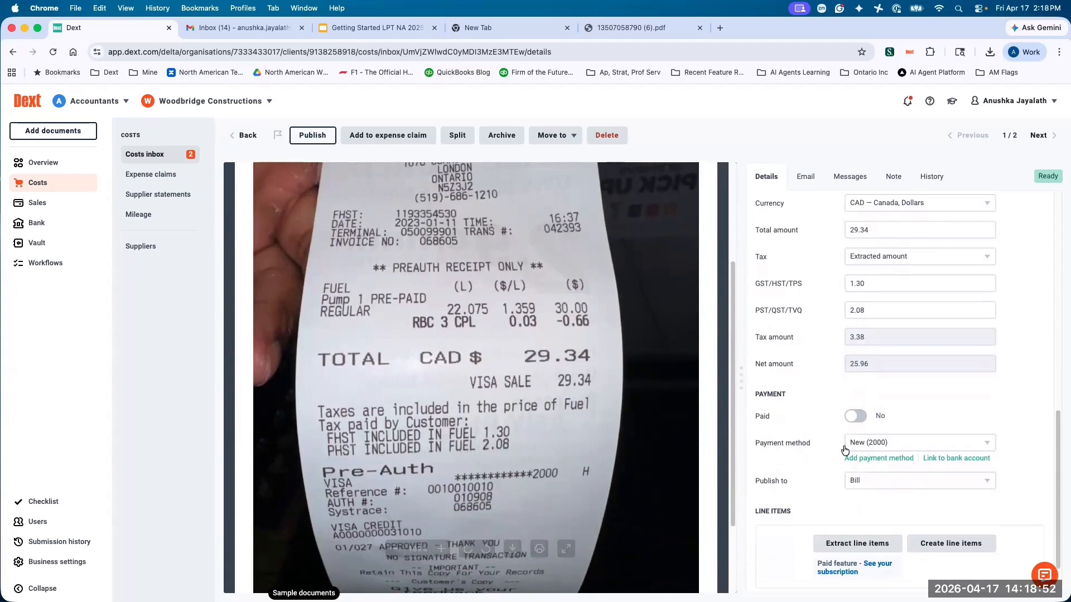
scroll(432, 426, down, 1)
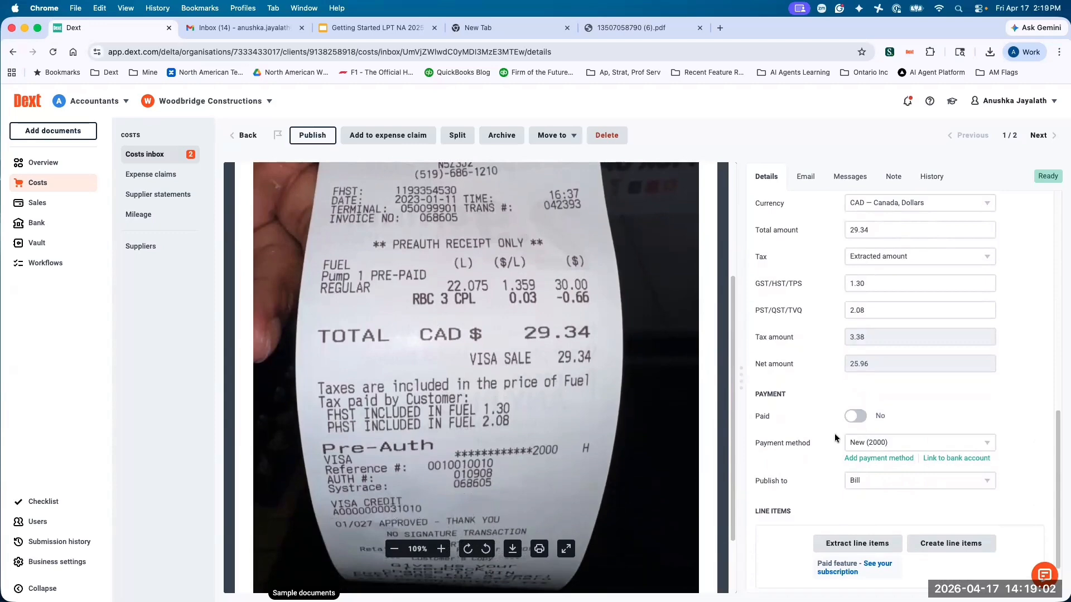
click(928, 448)
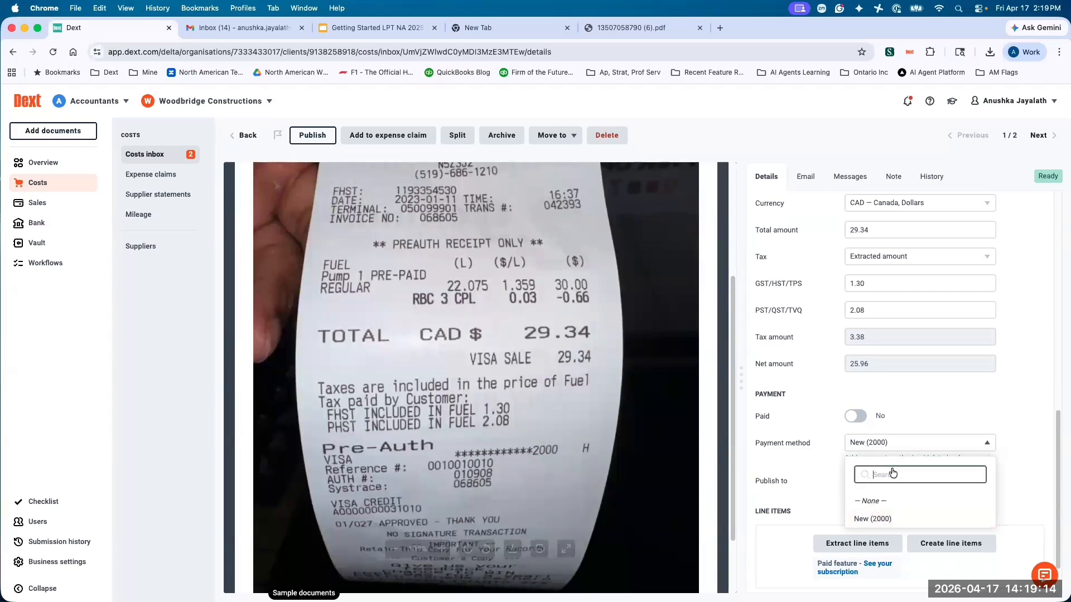
click(869, 521)
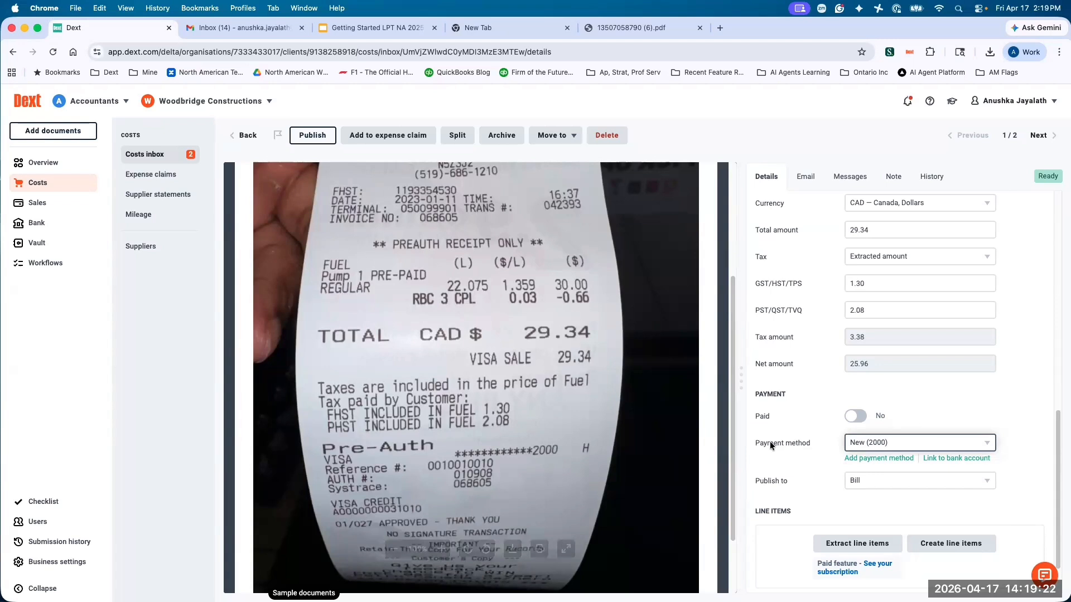
Link the Petro Canada item's New payment method to the Credit Card bank account.
scroll(770, 443, down, 1)
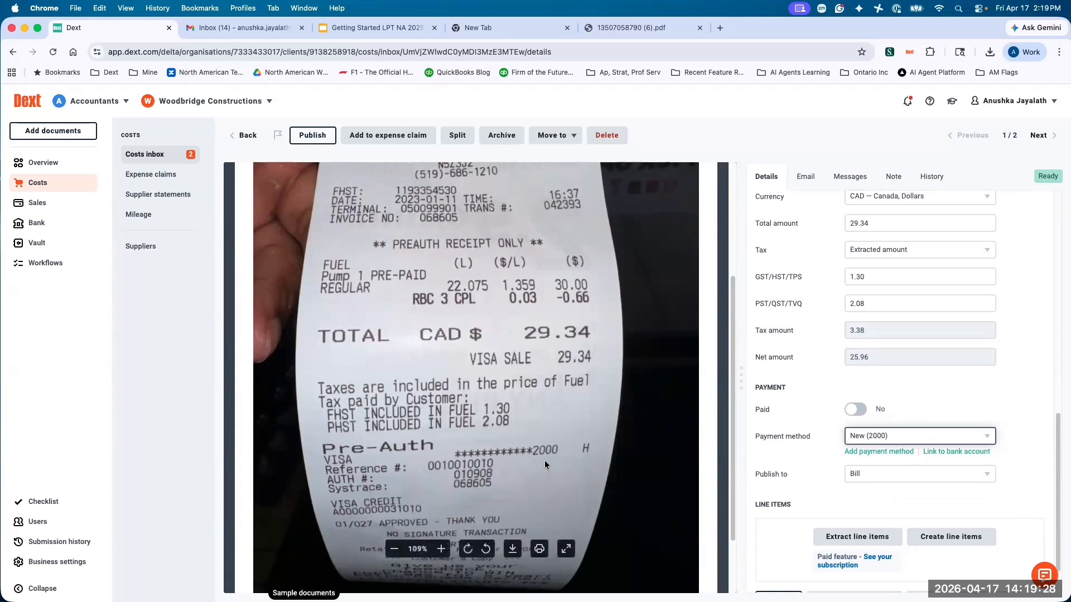
click(956, 452)
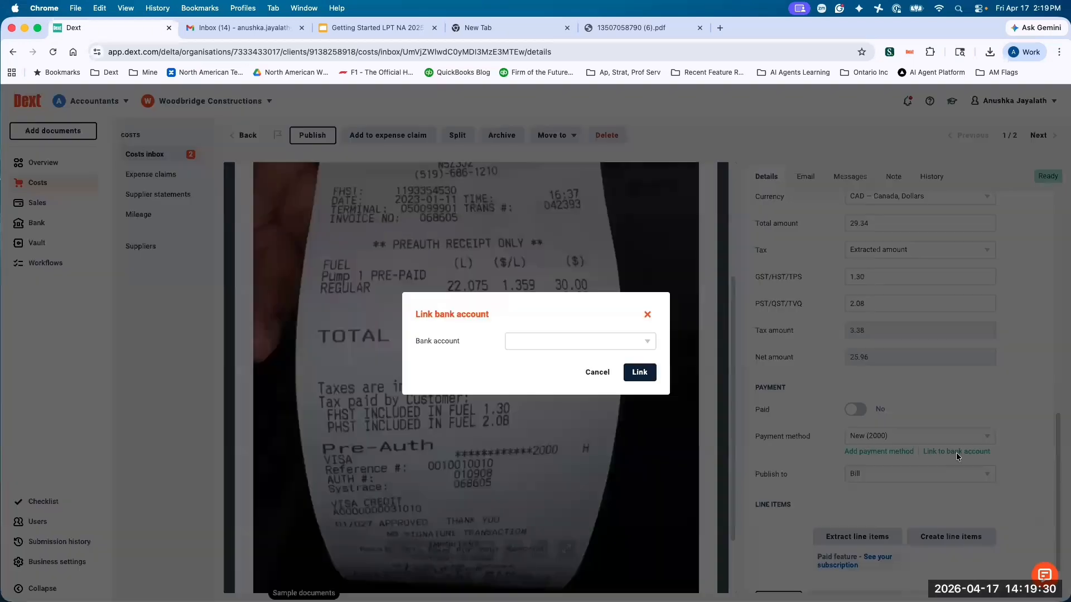
click(628, 347)
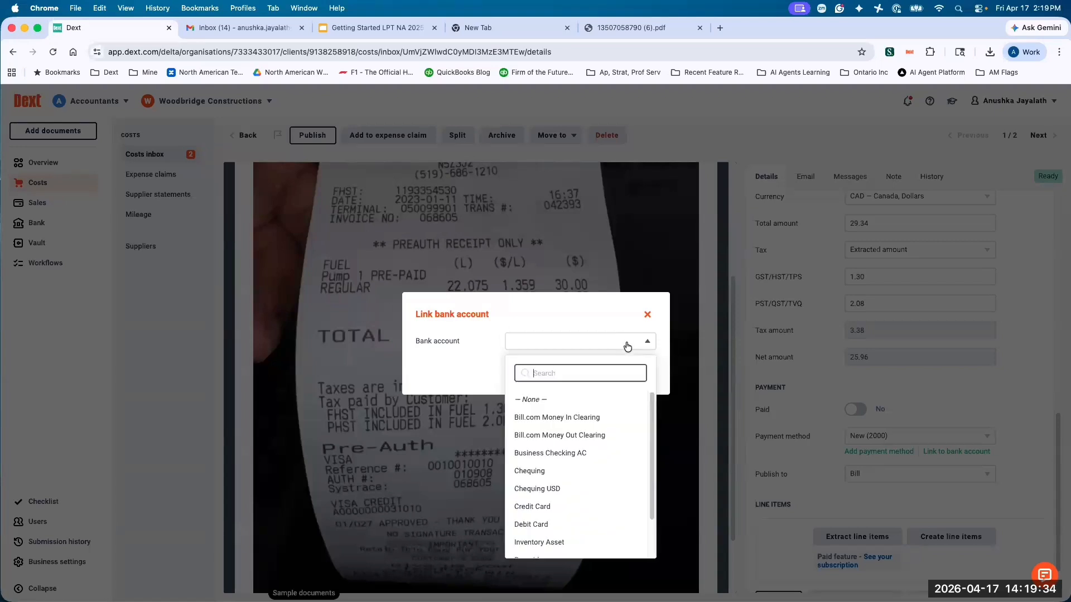
scroll(600, 412, down, 1)
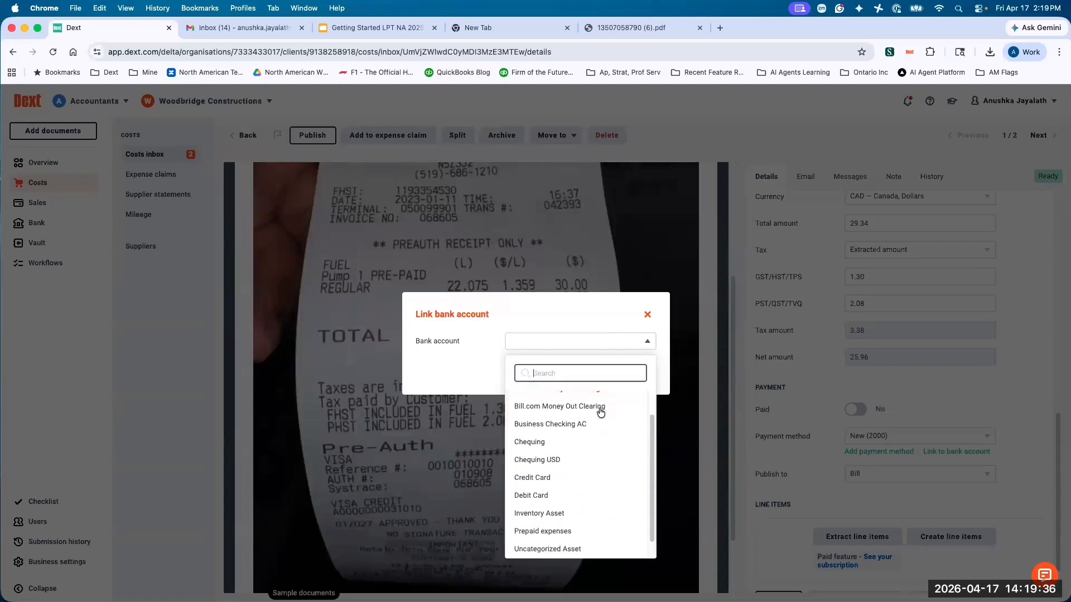
scroll(600, 412, down, 1)
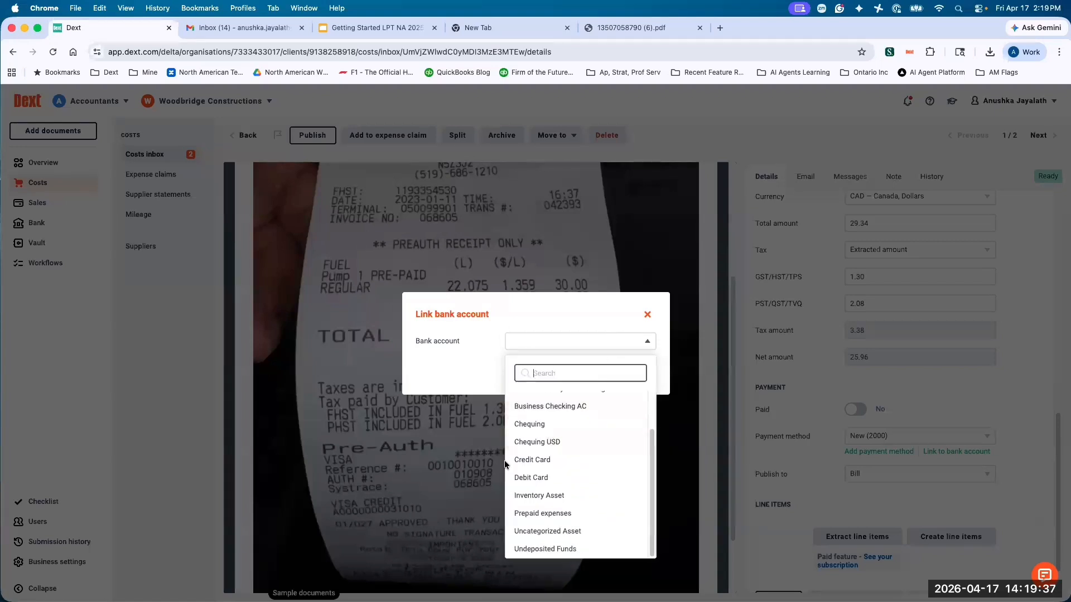
click(546, 460)
click(641, 373)
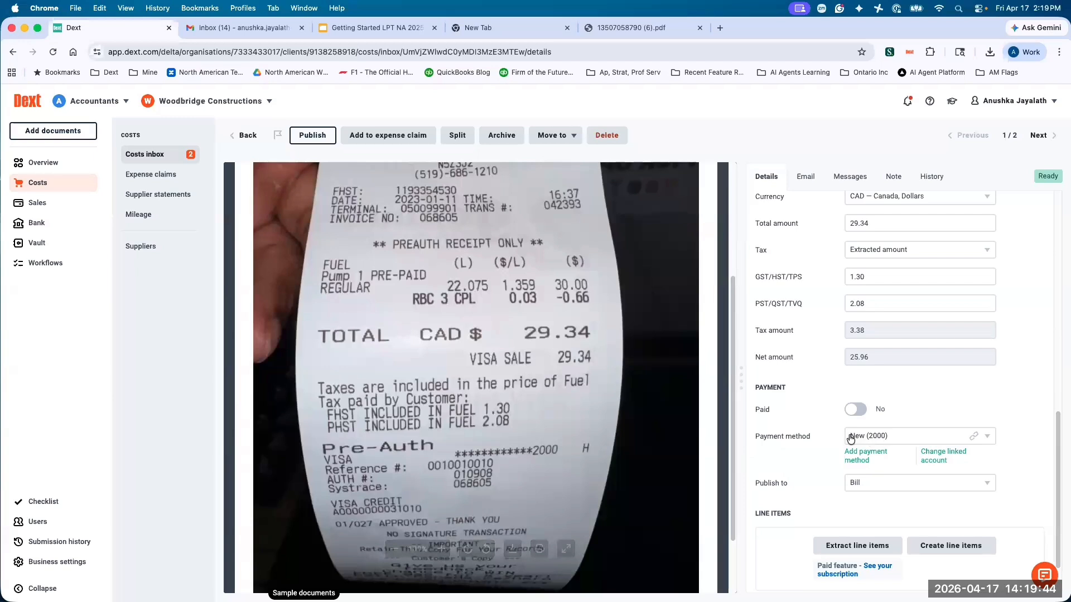
Add a payment method named Chequing Account that is linked to the Chequing bank account.
mouse_move(971, 439)
click(864, 456)
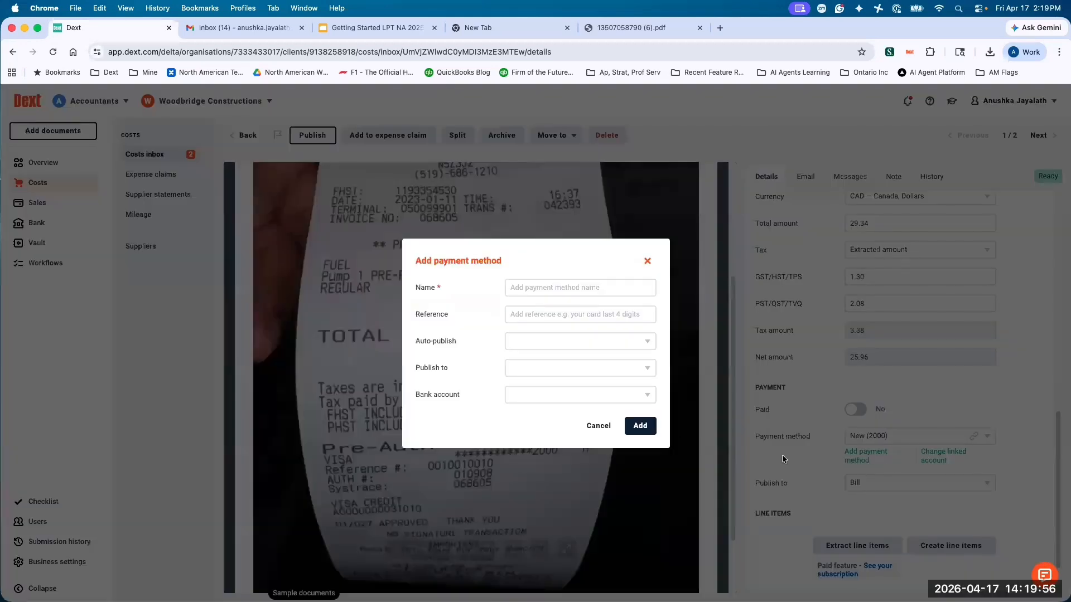
click(545, 399)
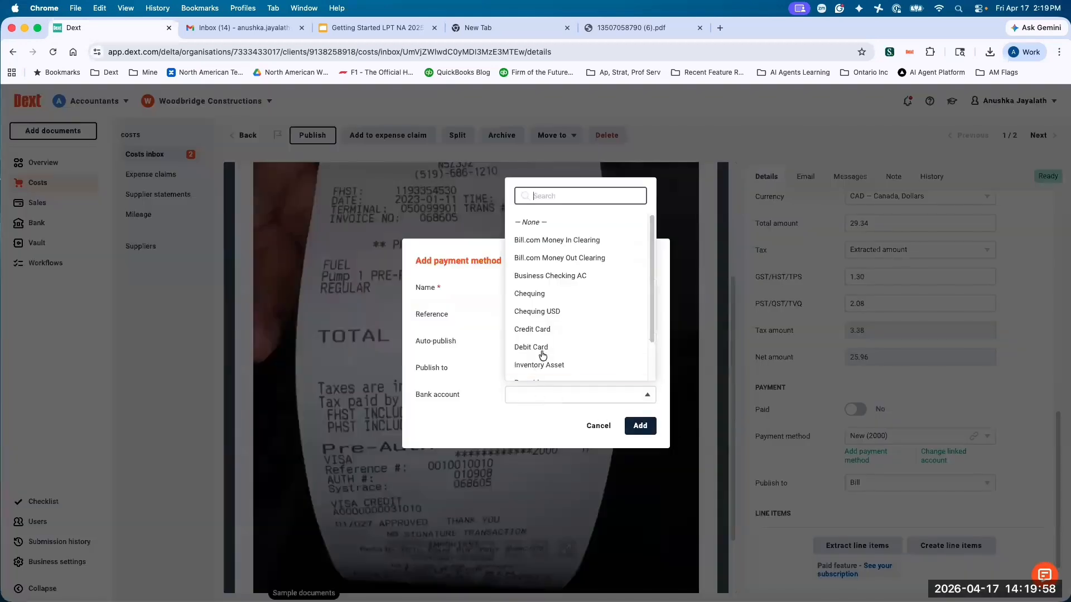
click(530, 294)
click(531, 292)
text(Chequing Account)
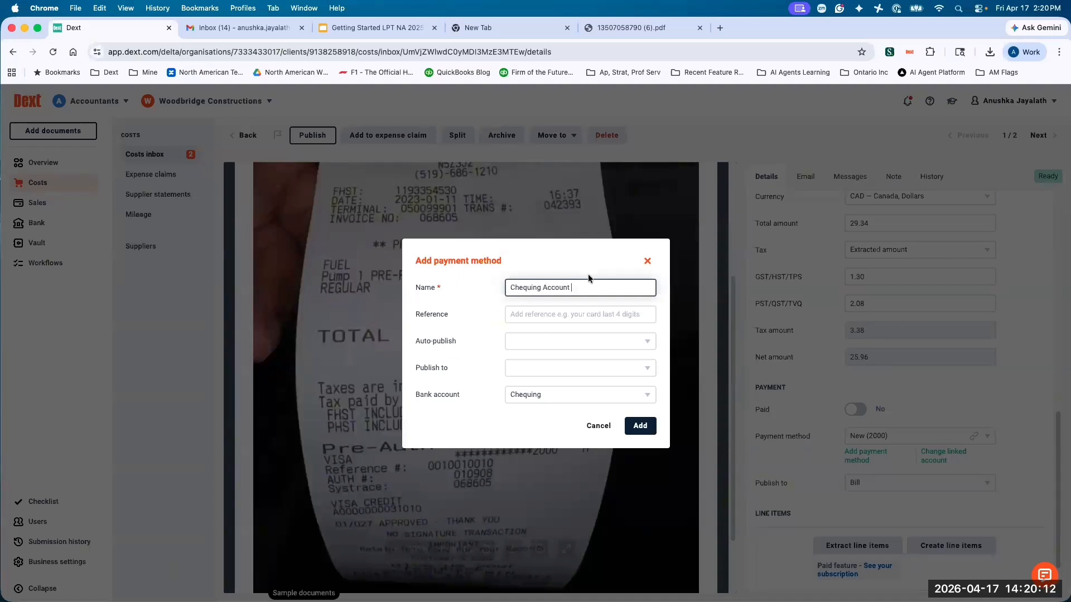
click(639, 425)
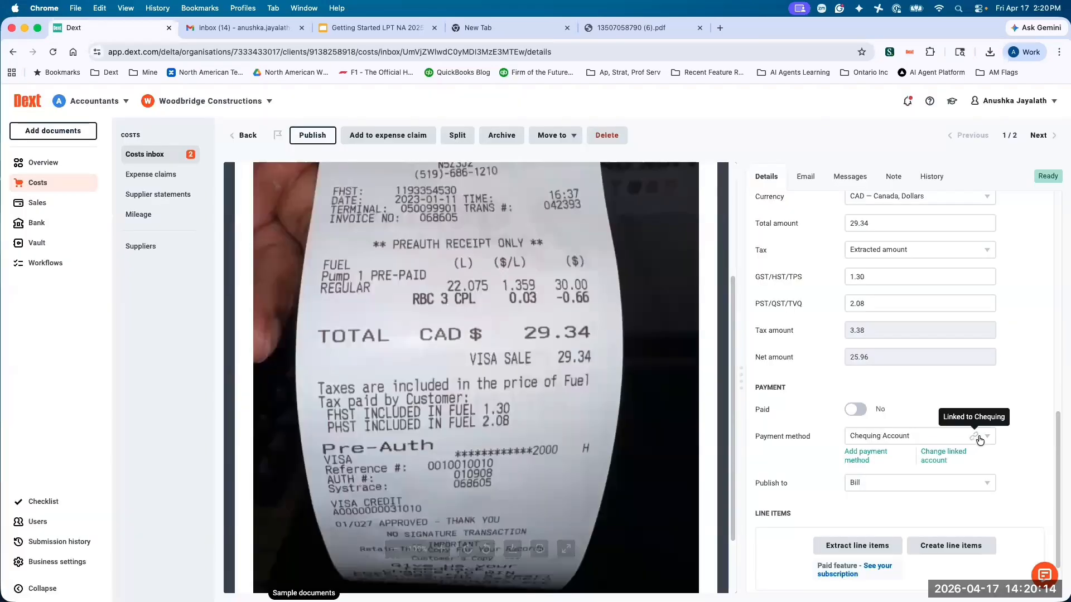
Check the payment methods' linked accounts and set the Petro Canada item's payment method back to New.
click(976, 437)
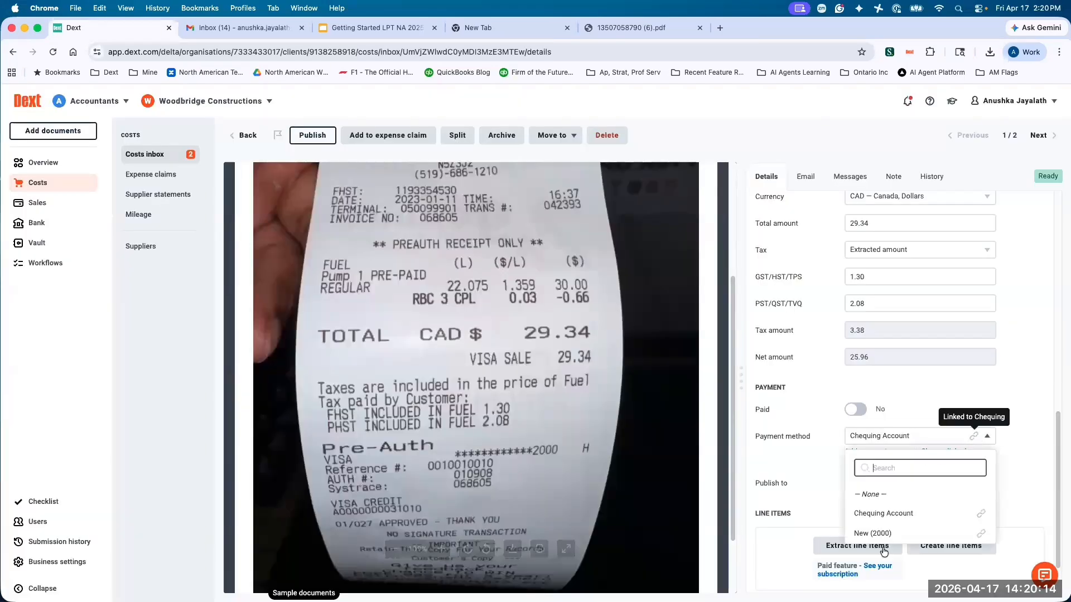
click(1018, 493)
click(913, 442)
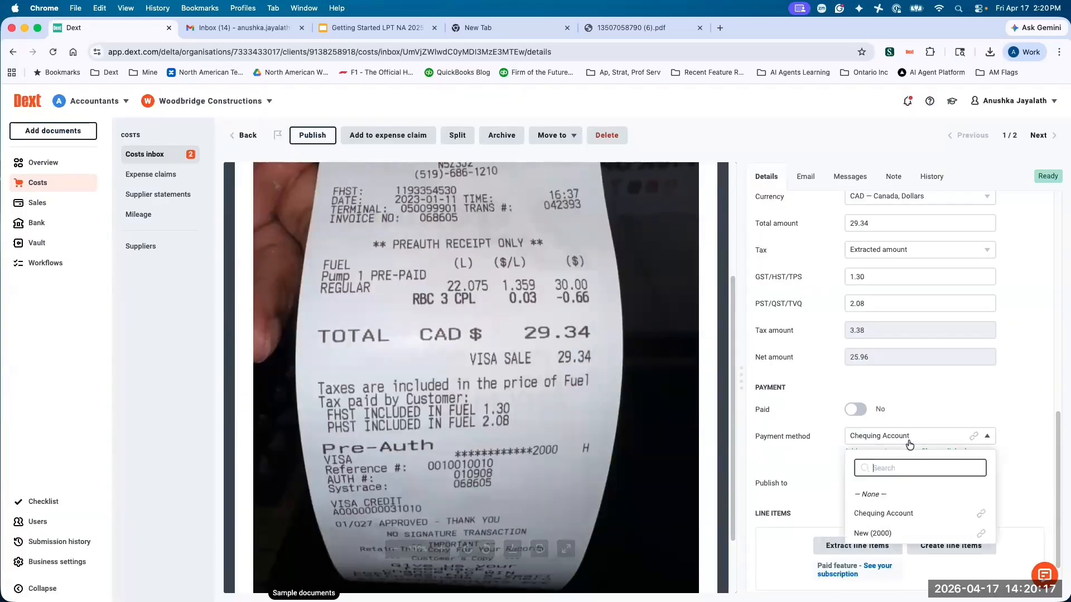
click(899, 532)
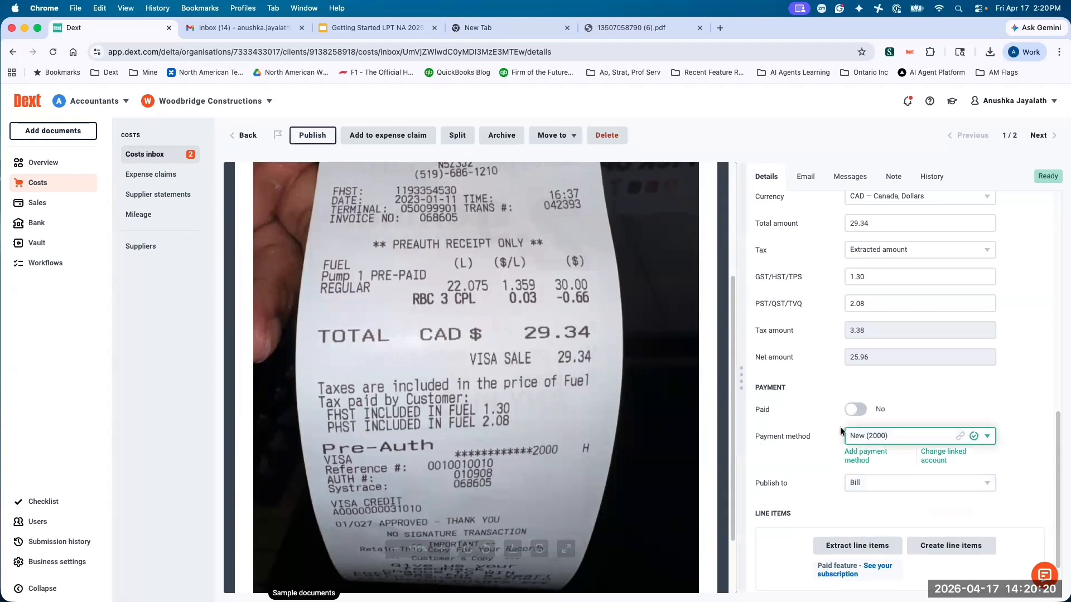
Mark the Petro Canada item as paid and set it to publish as Credit Card.
click(855, 410)
click(892, 490)
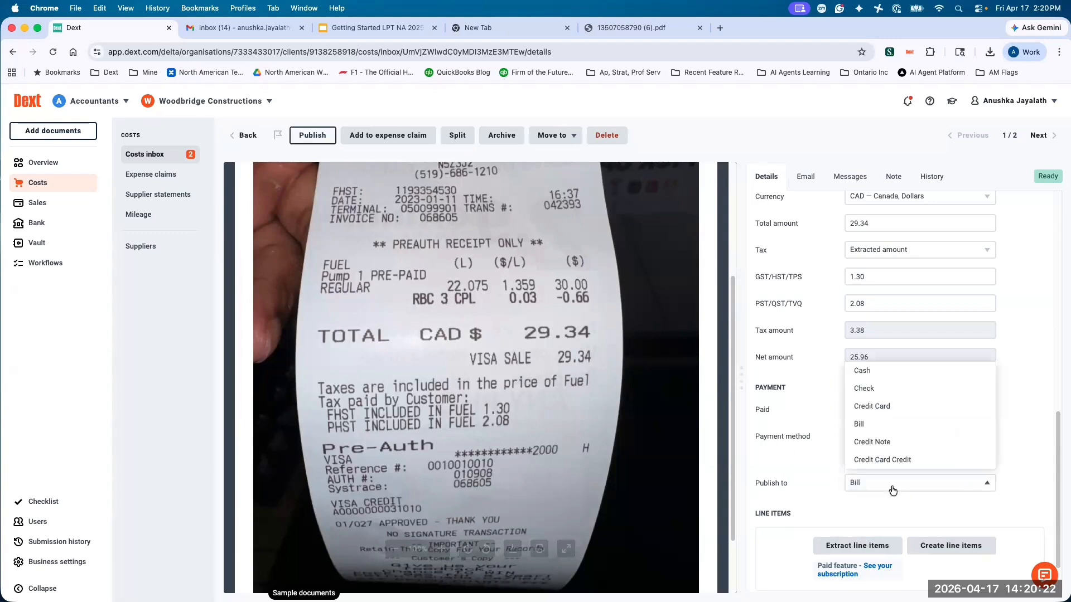
click(879, 409)
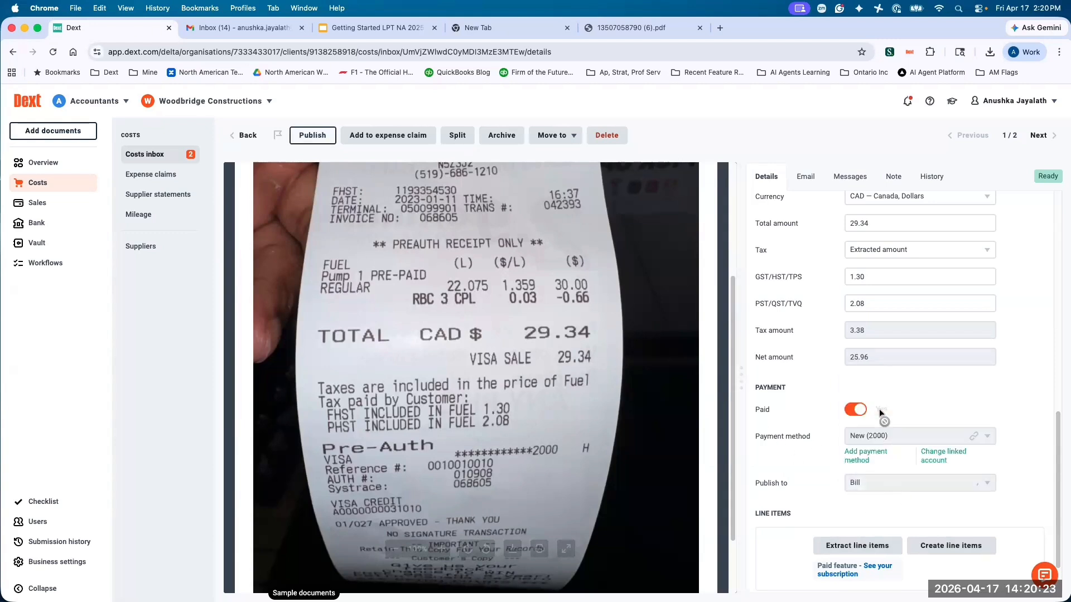
Review the Petro Canada item's publishing types and linked account, leaving it set to Credit Card.
click(902, 490)
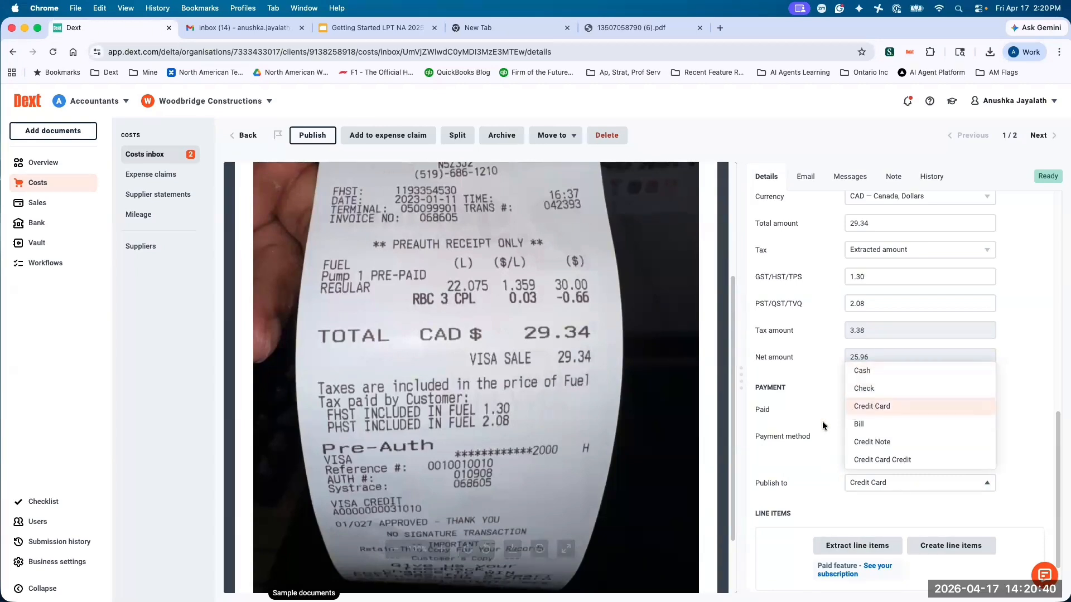
click(805, 429)
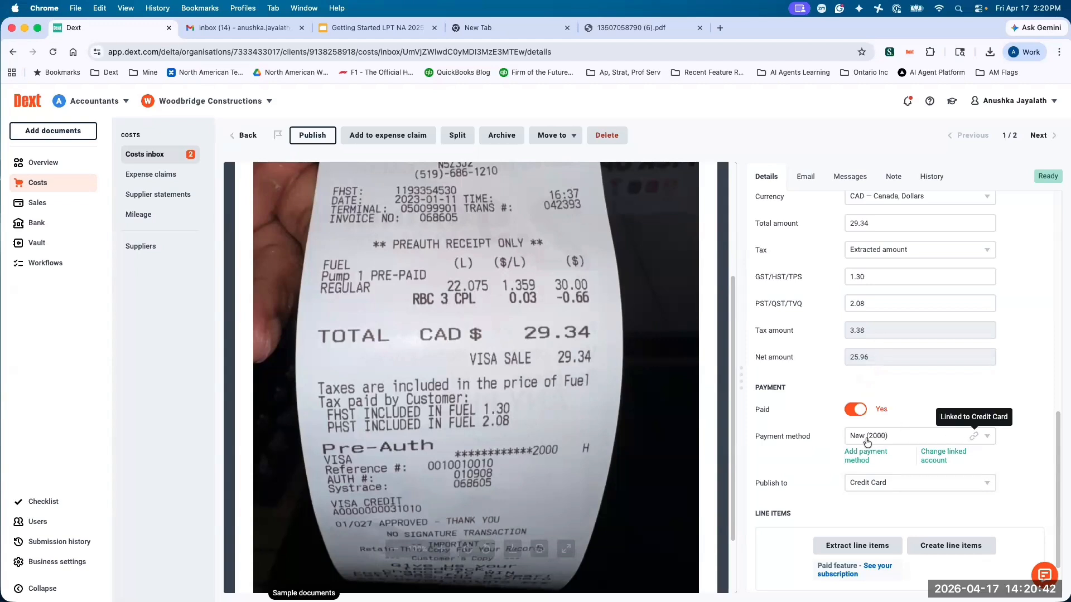
click(879, 482)
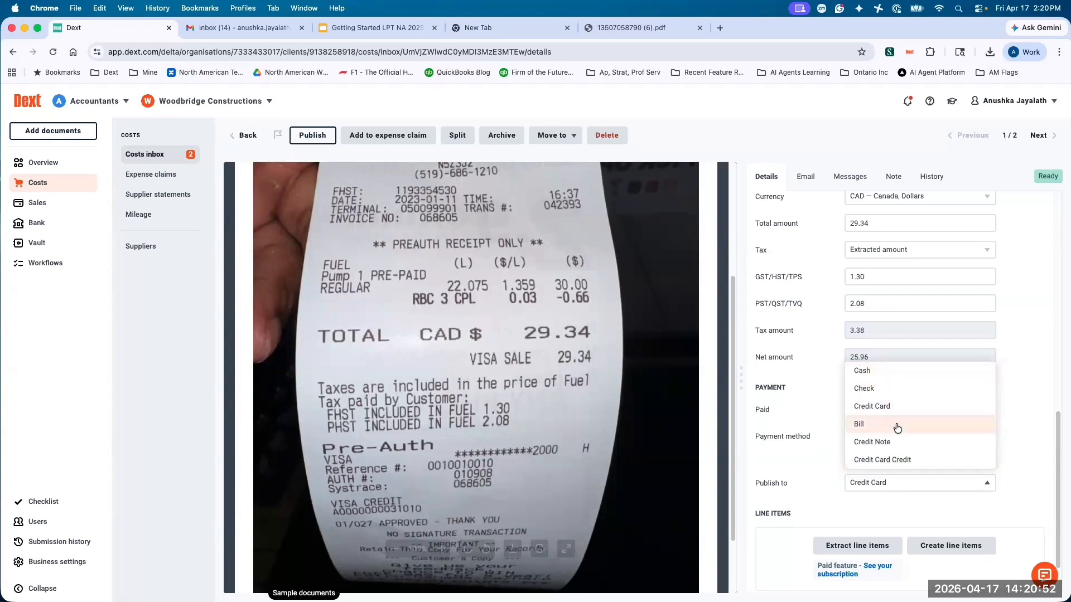
scroll(797, 403, down, 2)
click(800, 397)
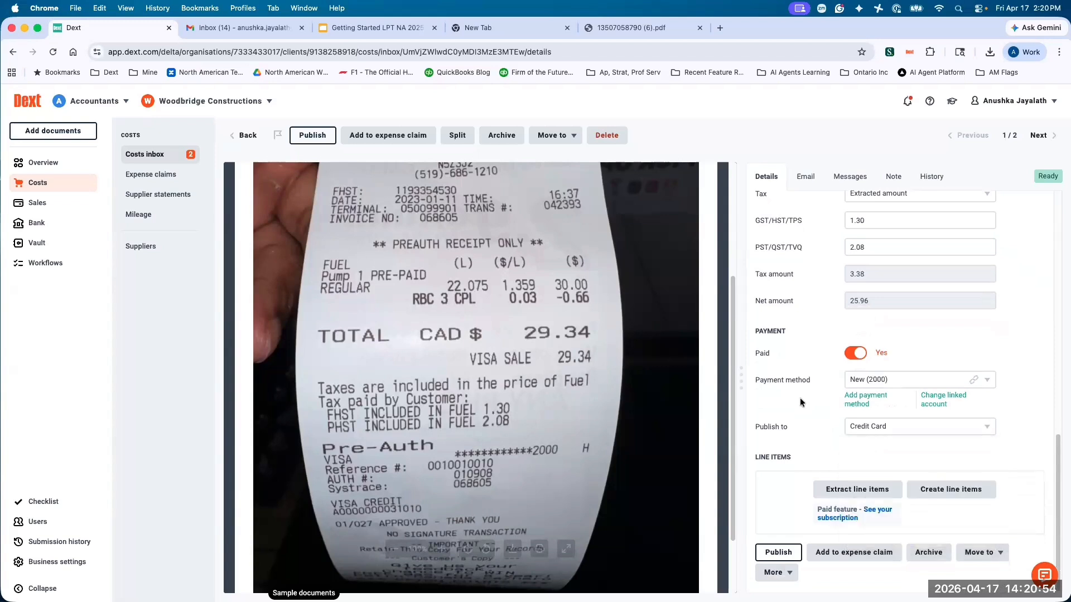